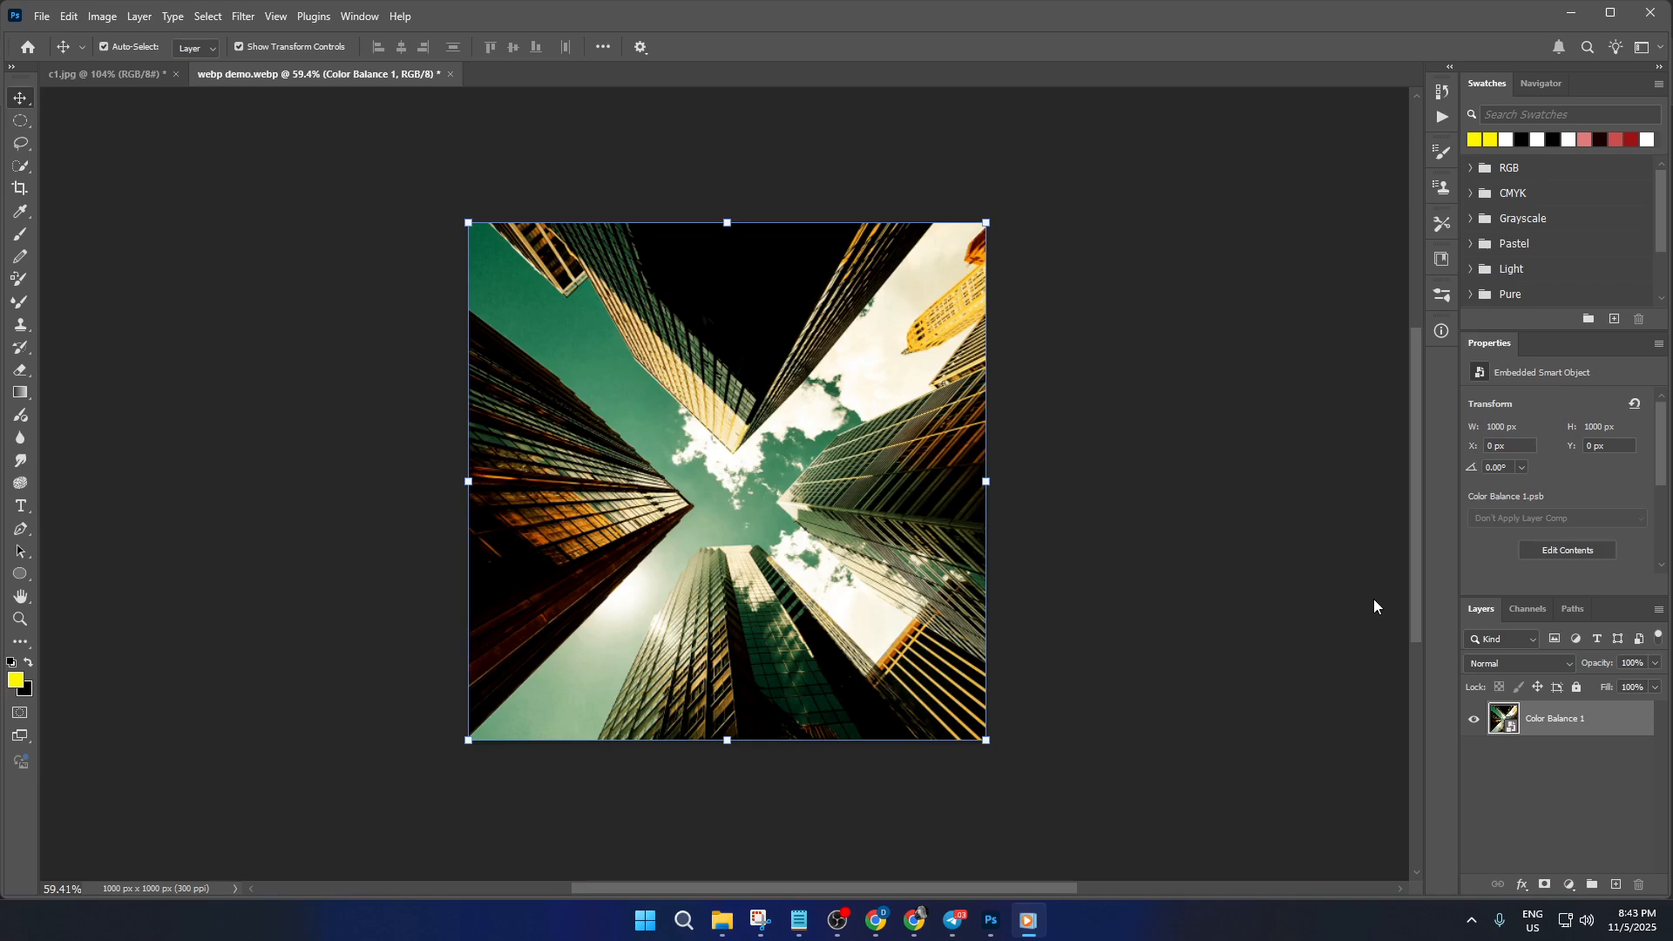
- Darken the Color Balance 1 layer with a Curves adjustment, placing one RGB curve point at input 116, output 60
click(1249, 595)
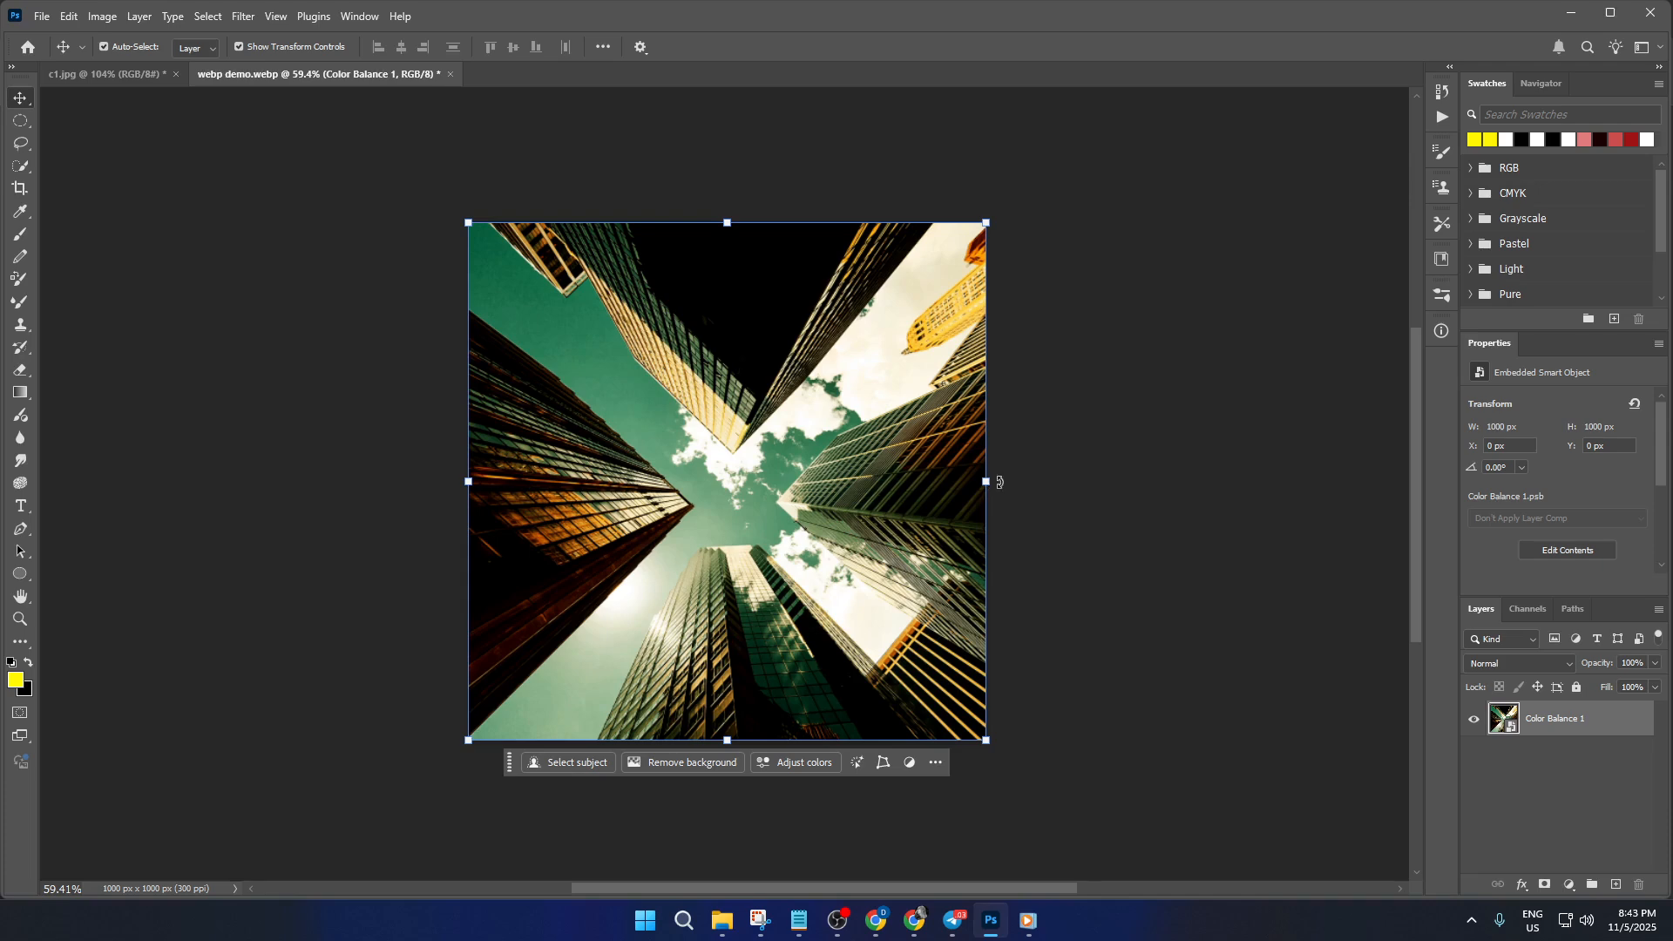
click(1027, 465)
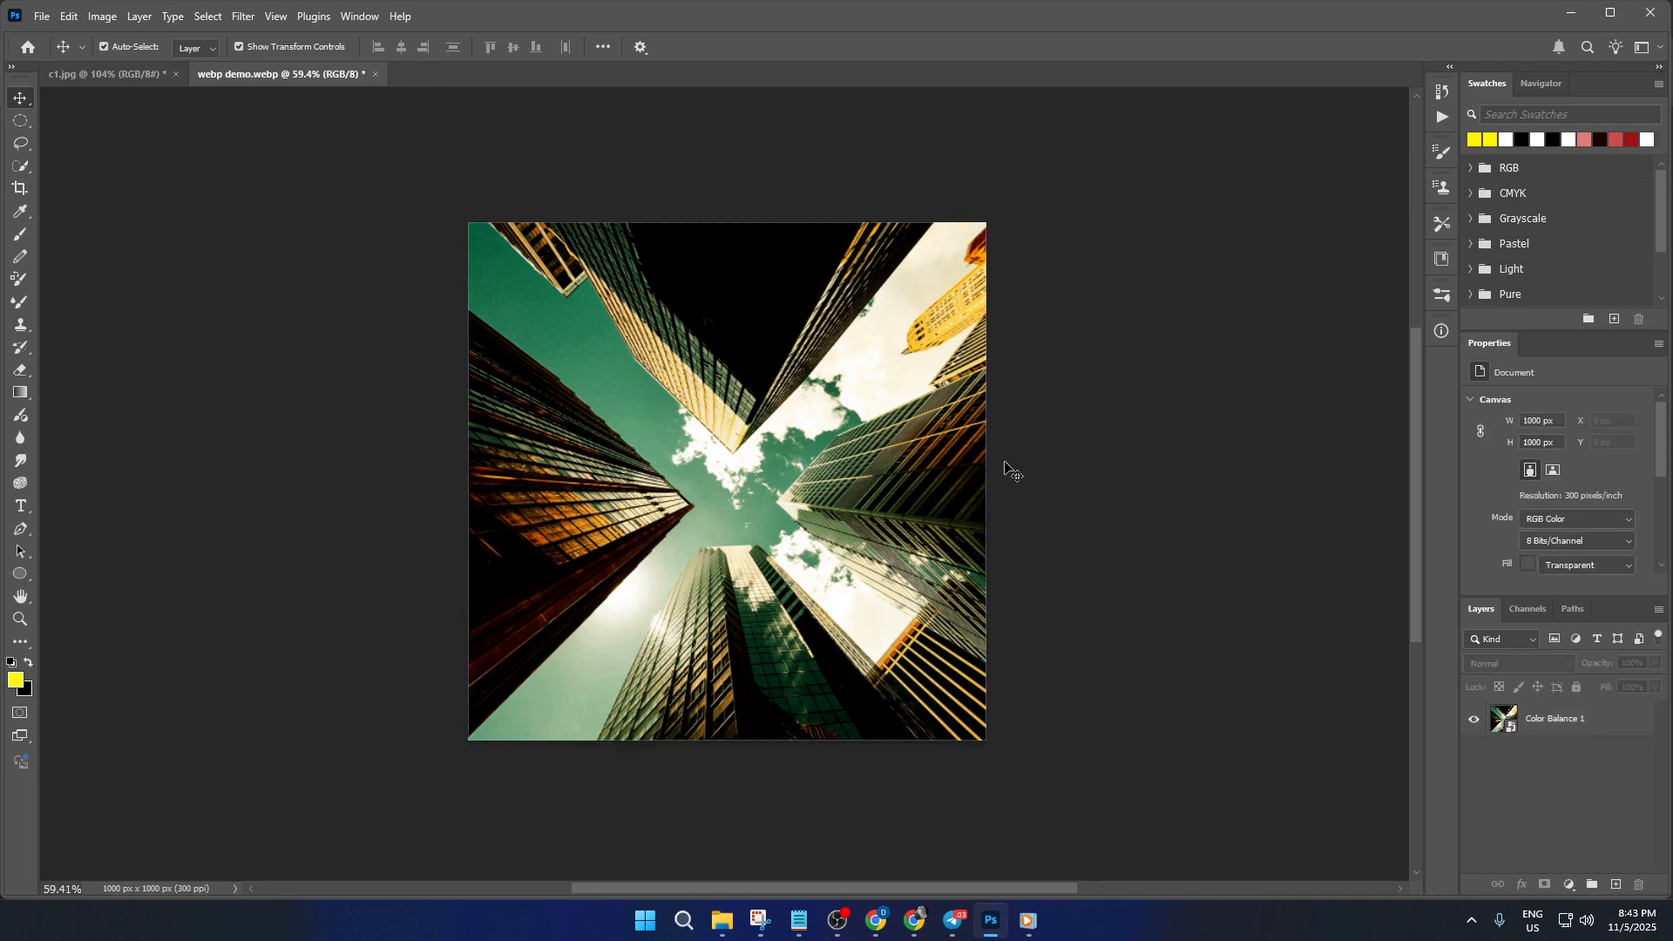
click(809, 461)
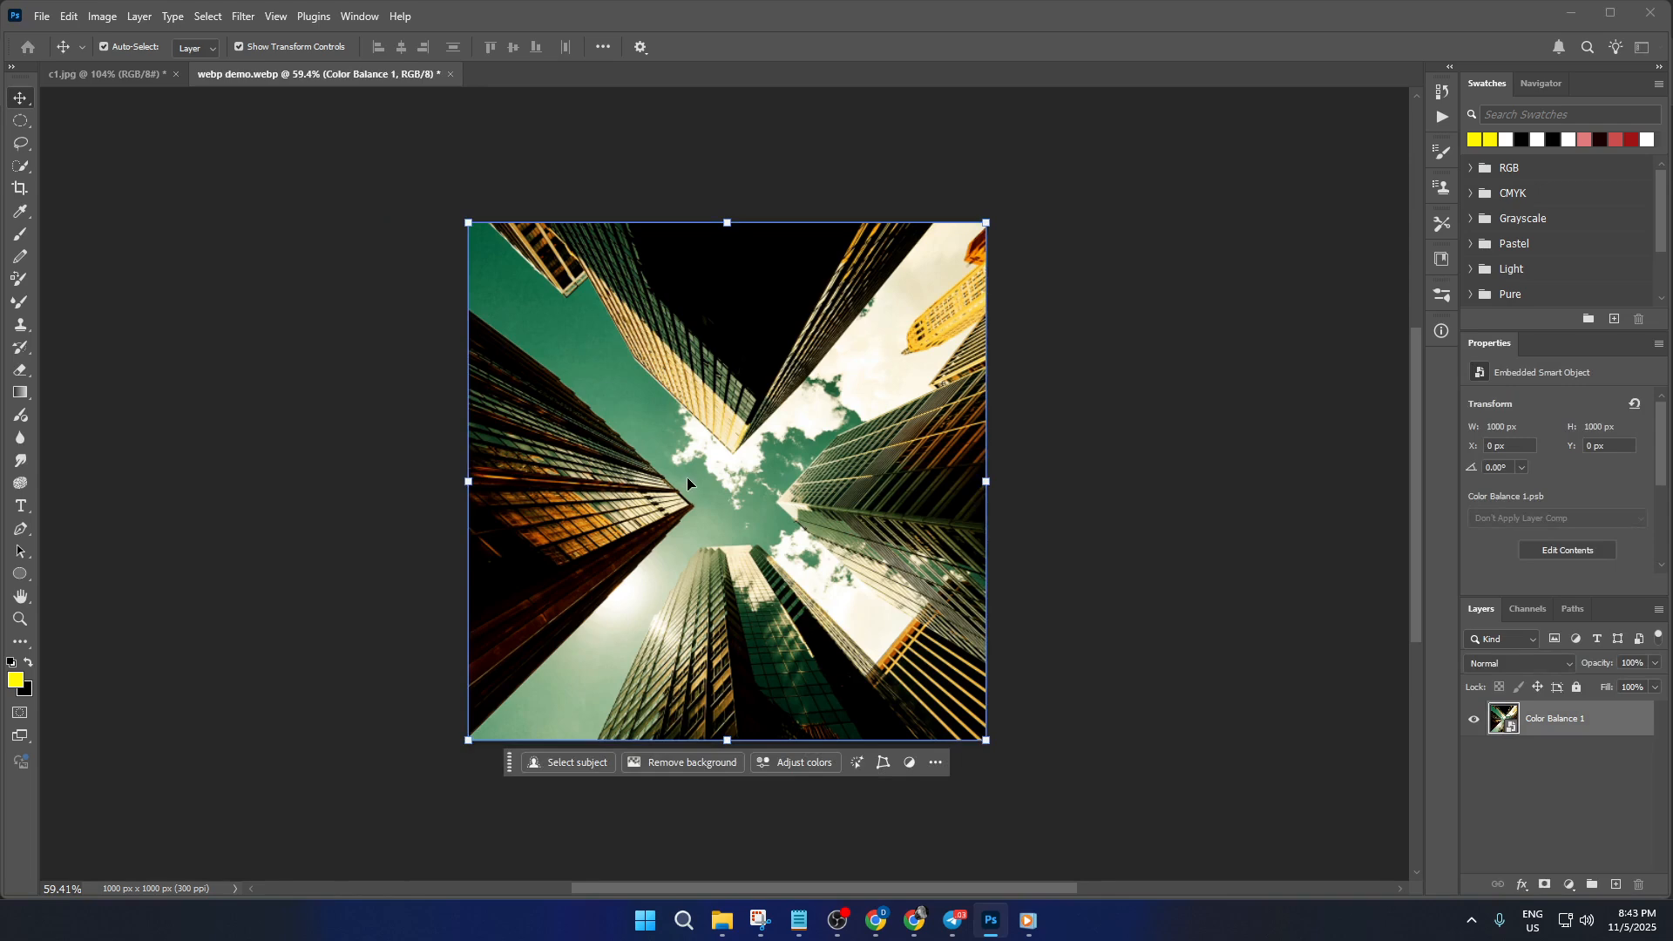
click(102, 7)
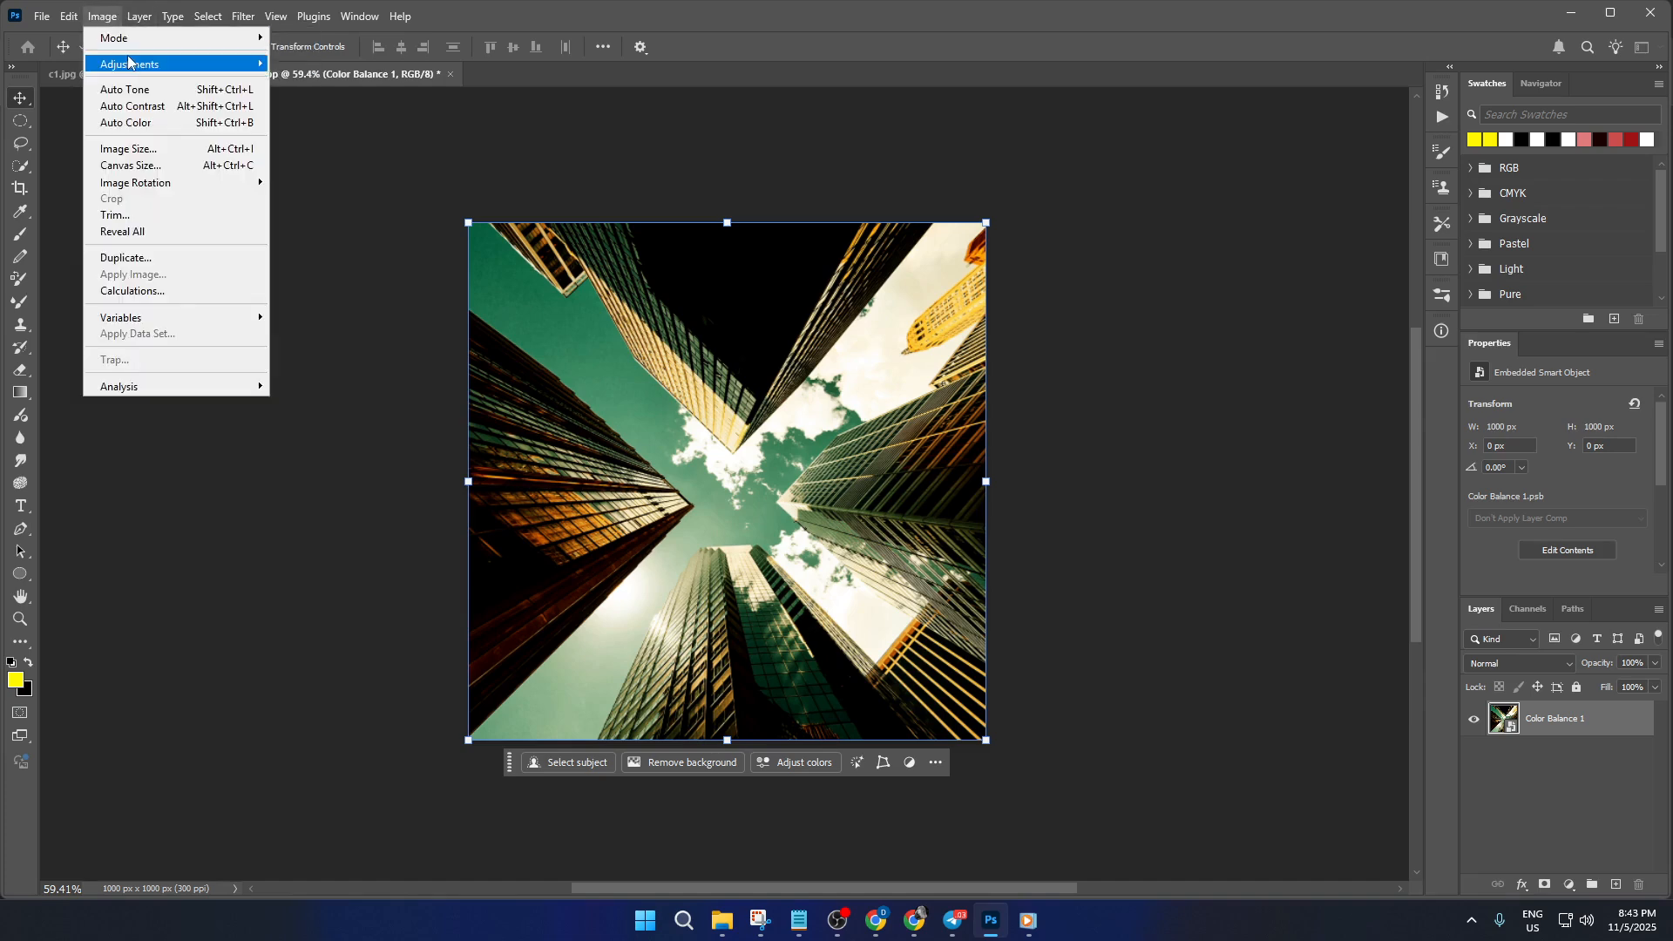
mouse_move(135, 64)
click(351, 98)
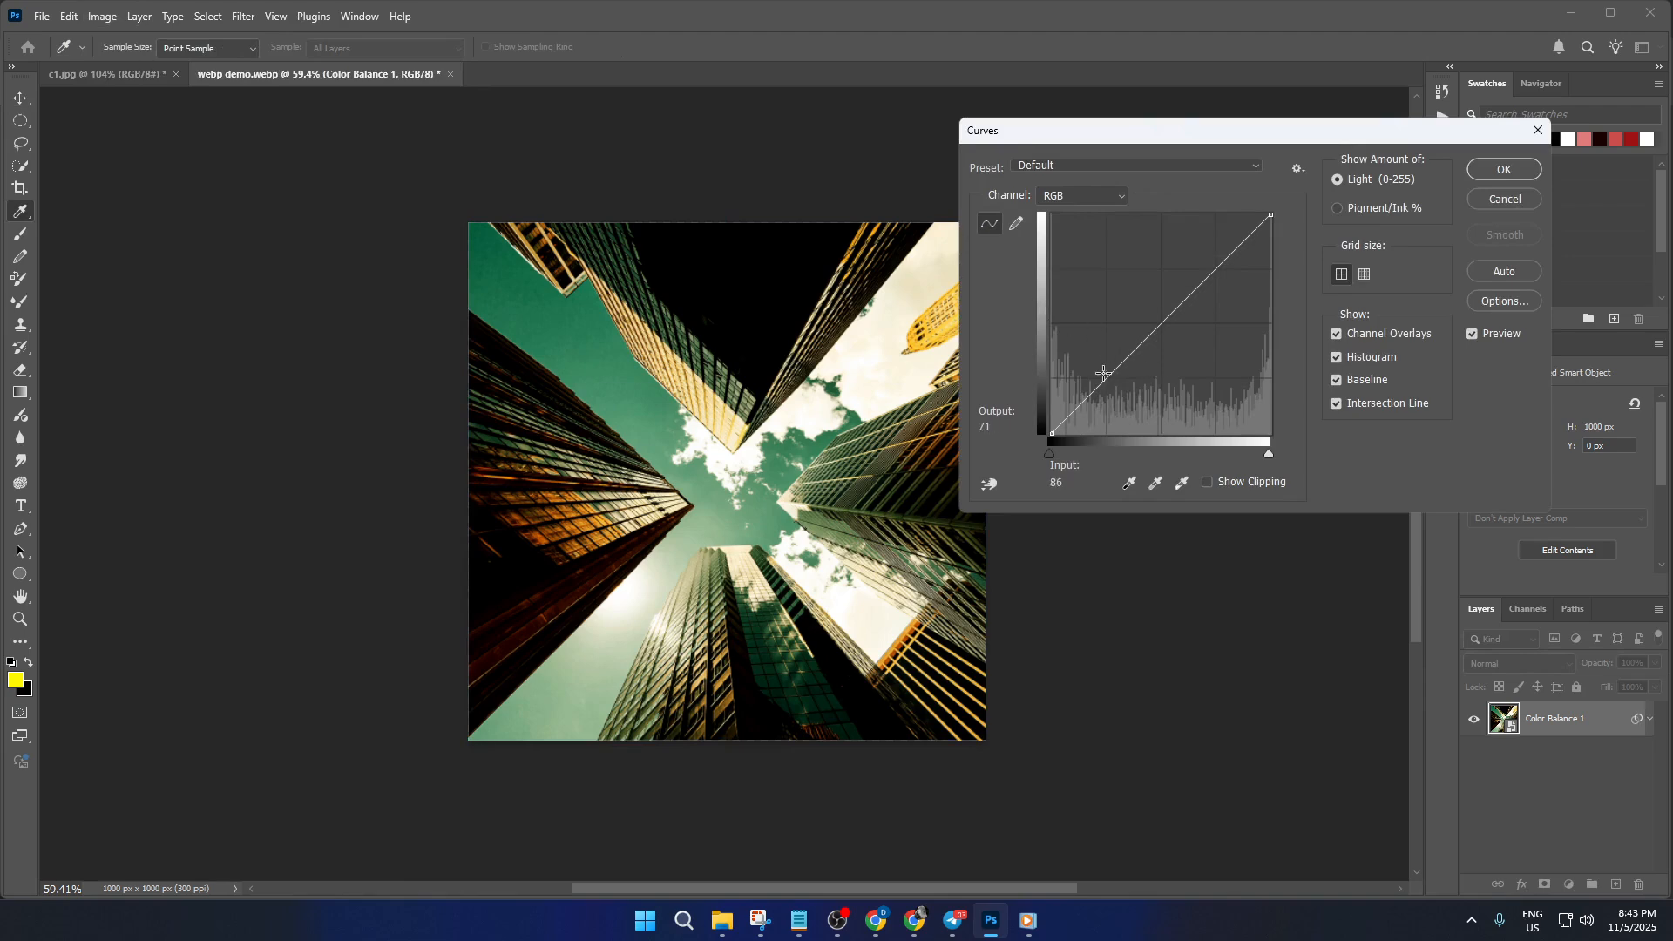
click(1132, 381)
drag(1132, 381, 1148, 390)
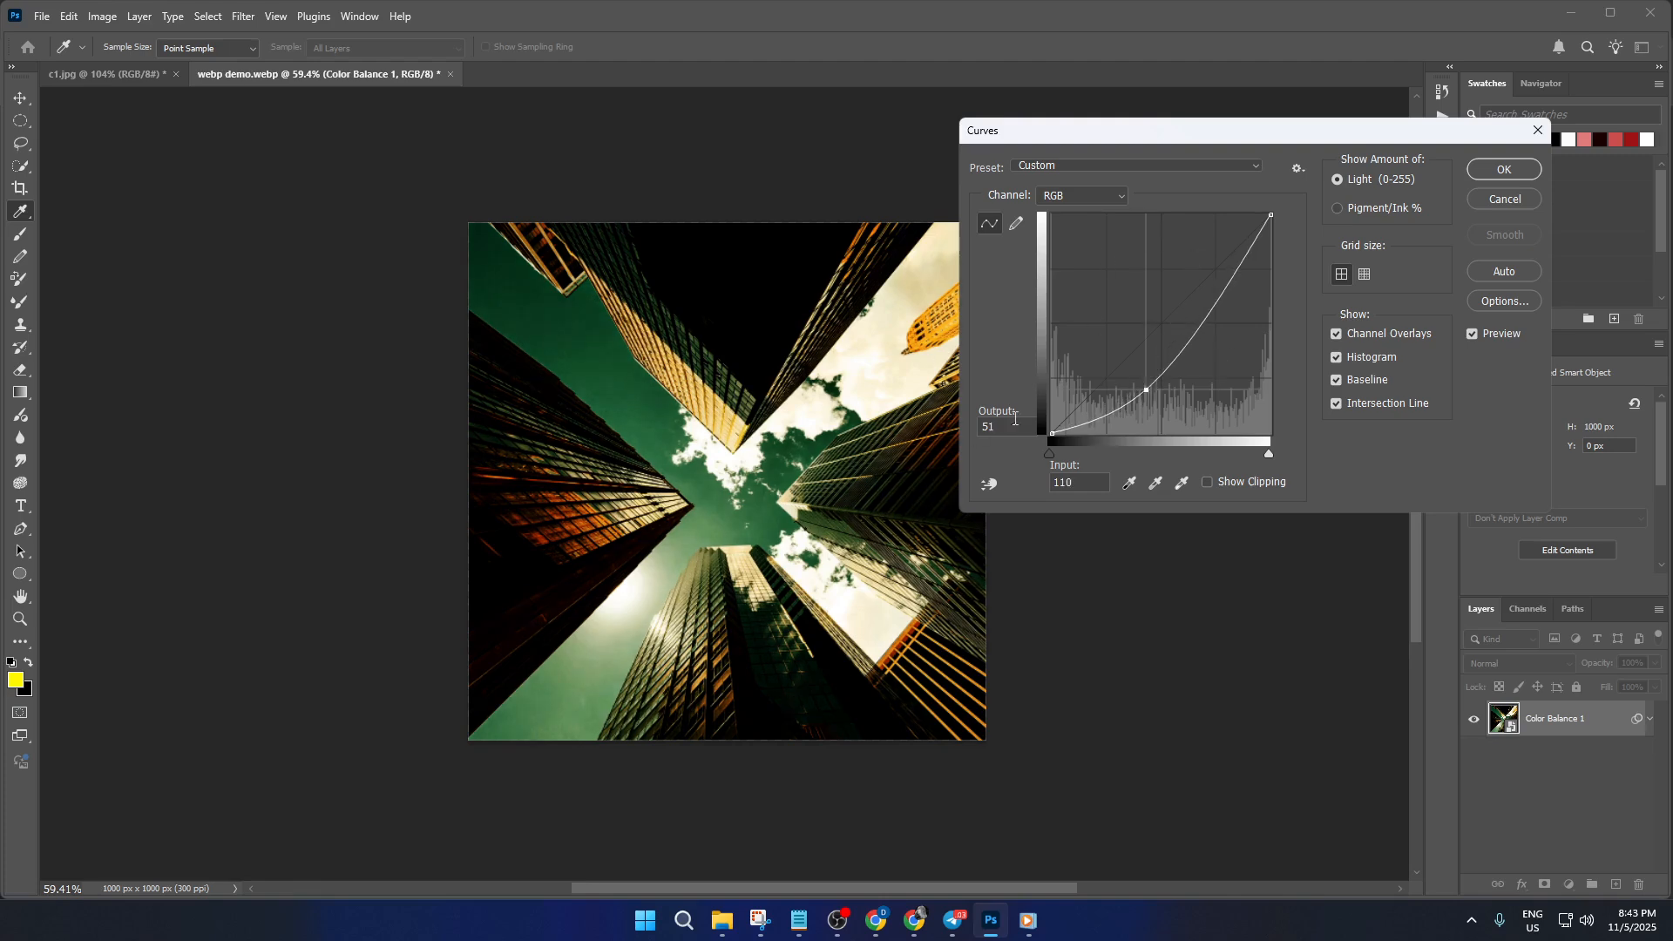
mouse_move(1147, 390)
mouse_down()
mouse_move(1132, 367)
mouse_move(1156, 388)
mouse_up()
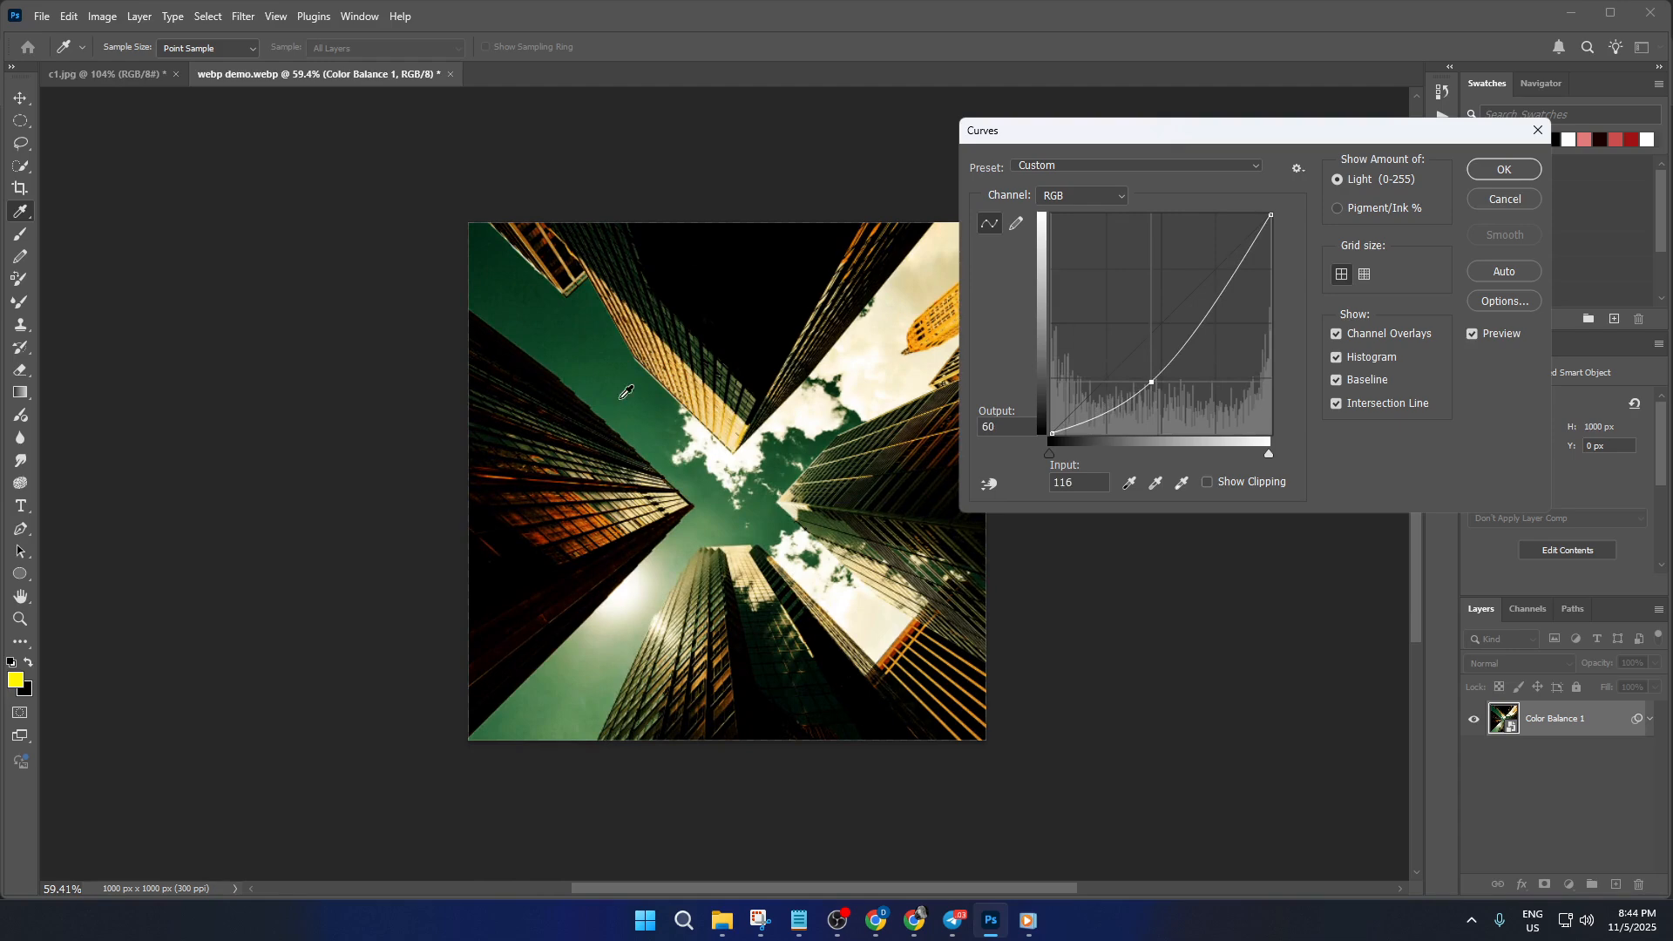
click(1501, 170)
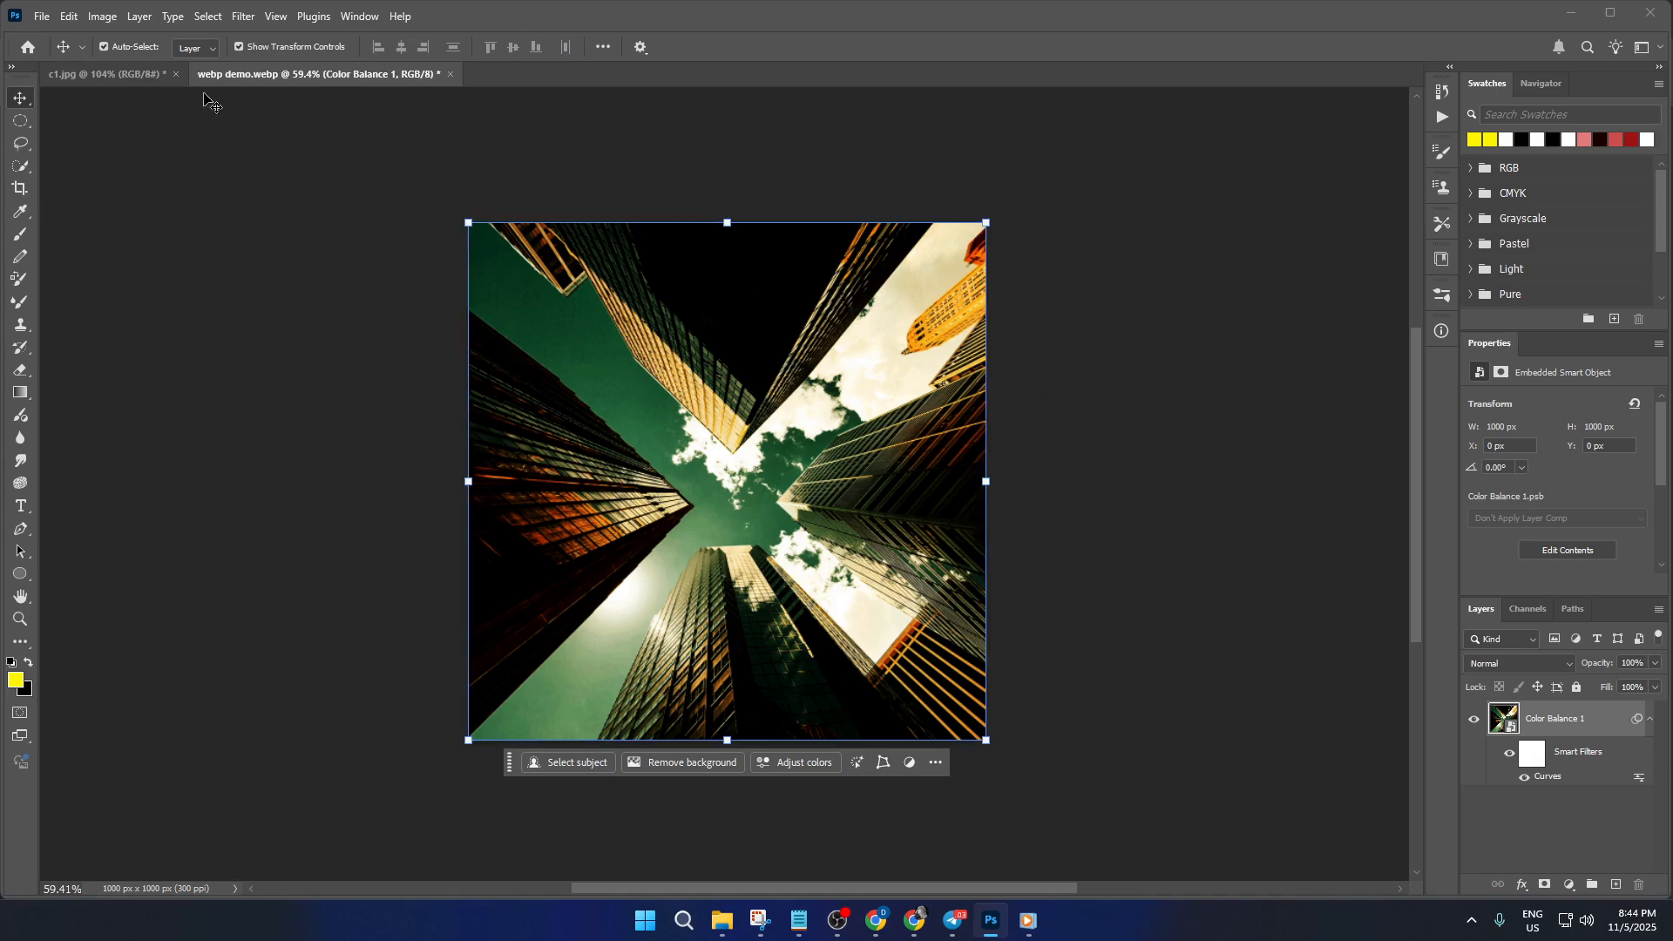
- Convert the image to Grayscale mode, rasterizing the smart object and discarding the color information
click(115, 16)
mouse_move(148, 39)
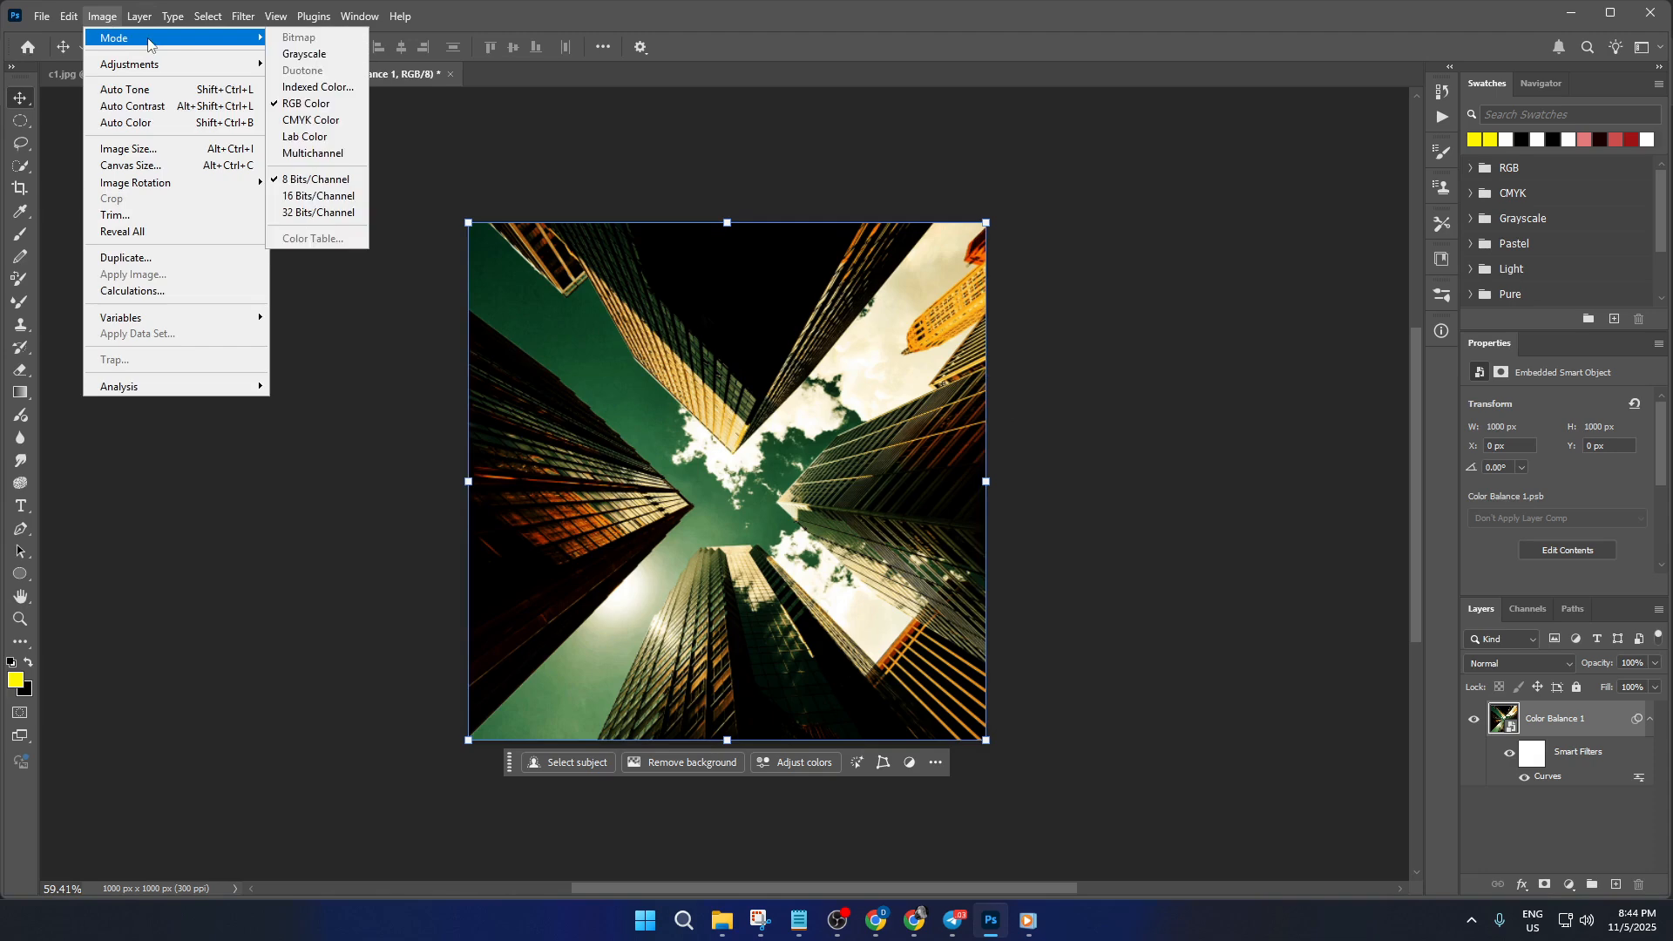
click(317, 57)
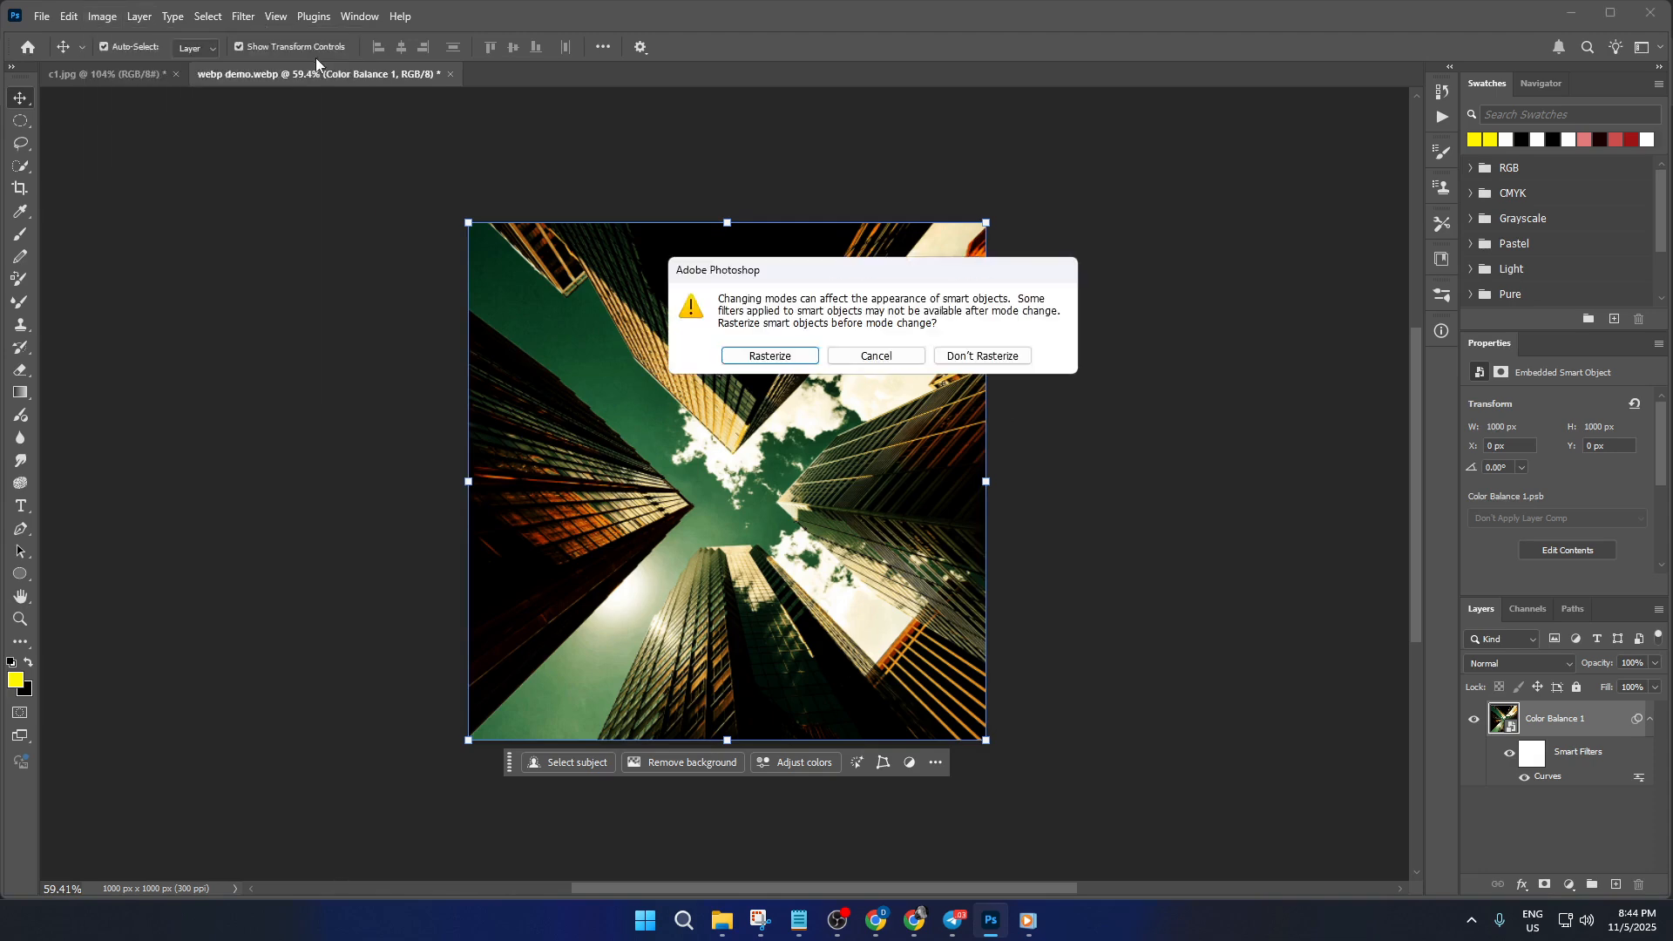
click(812, 353)
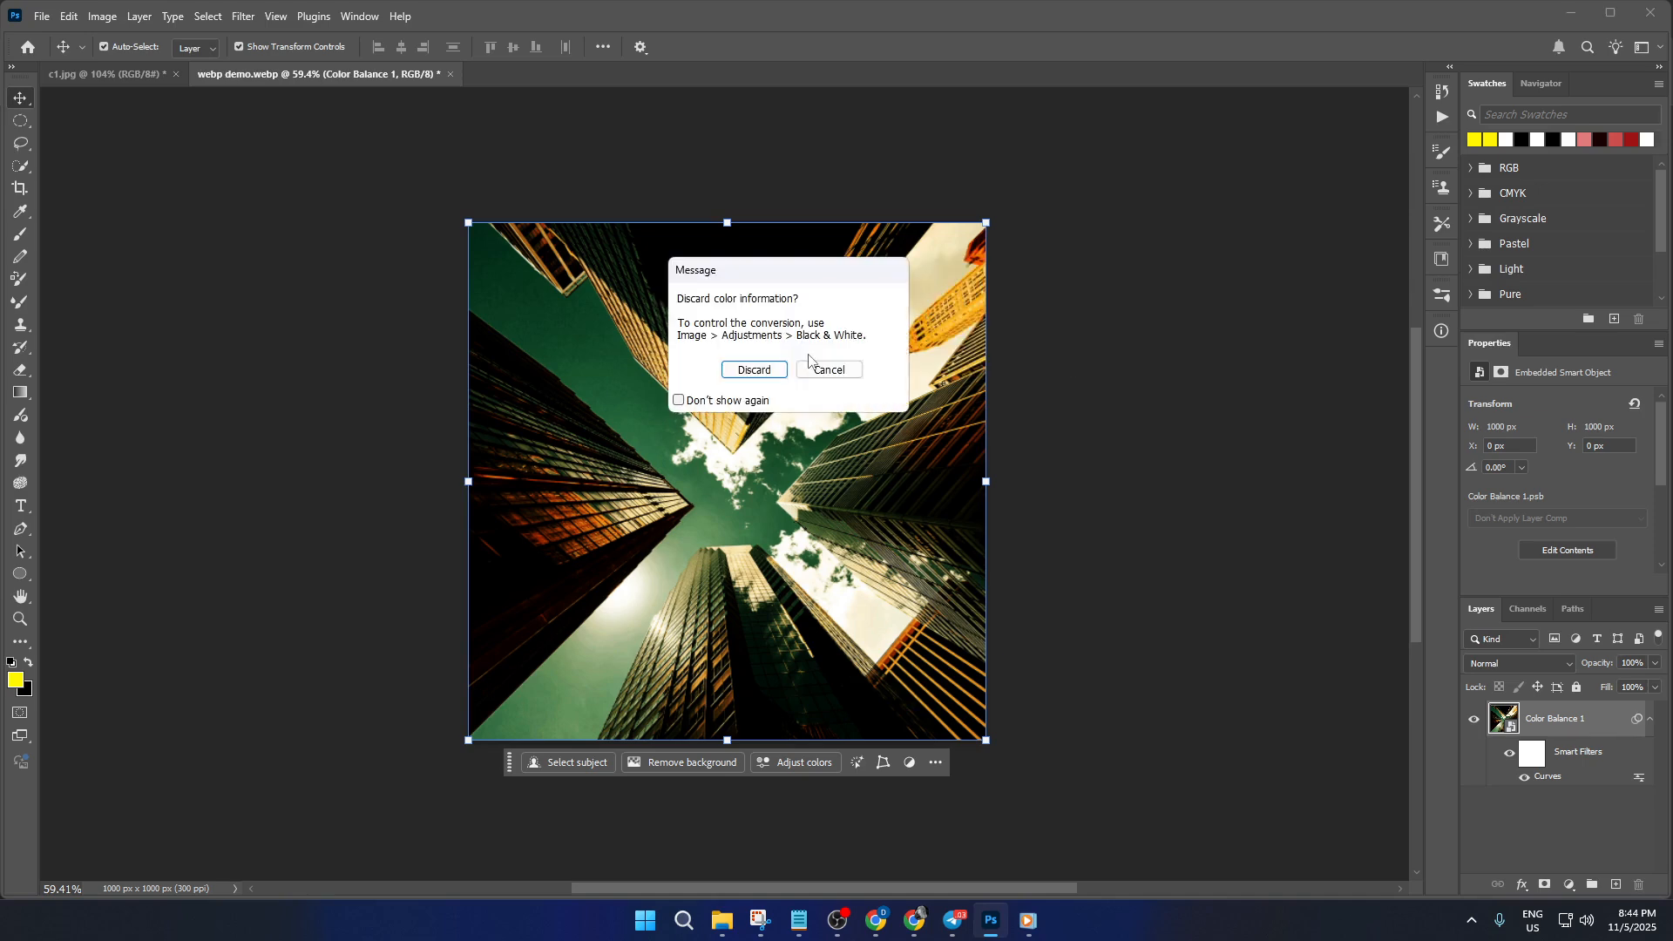
click(750, 370)
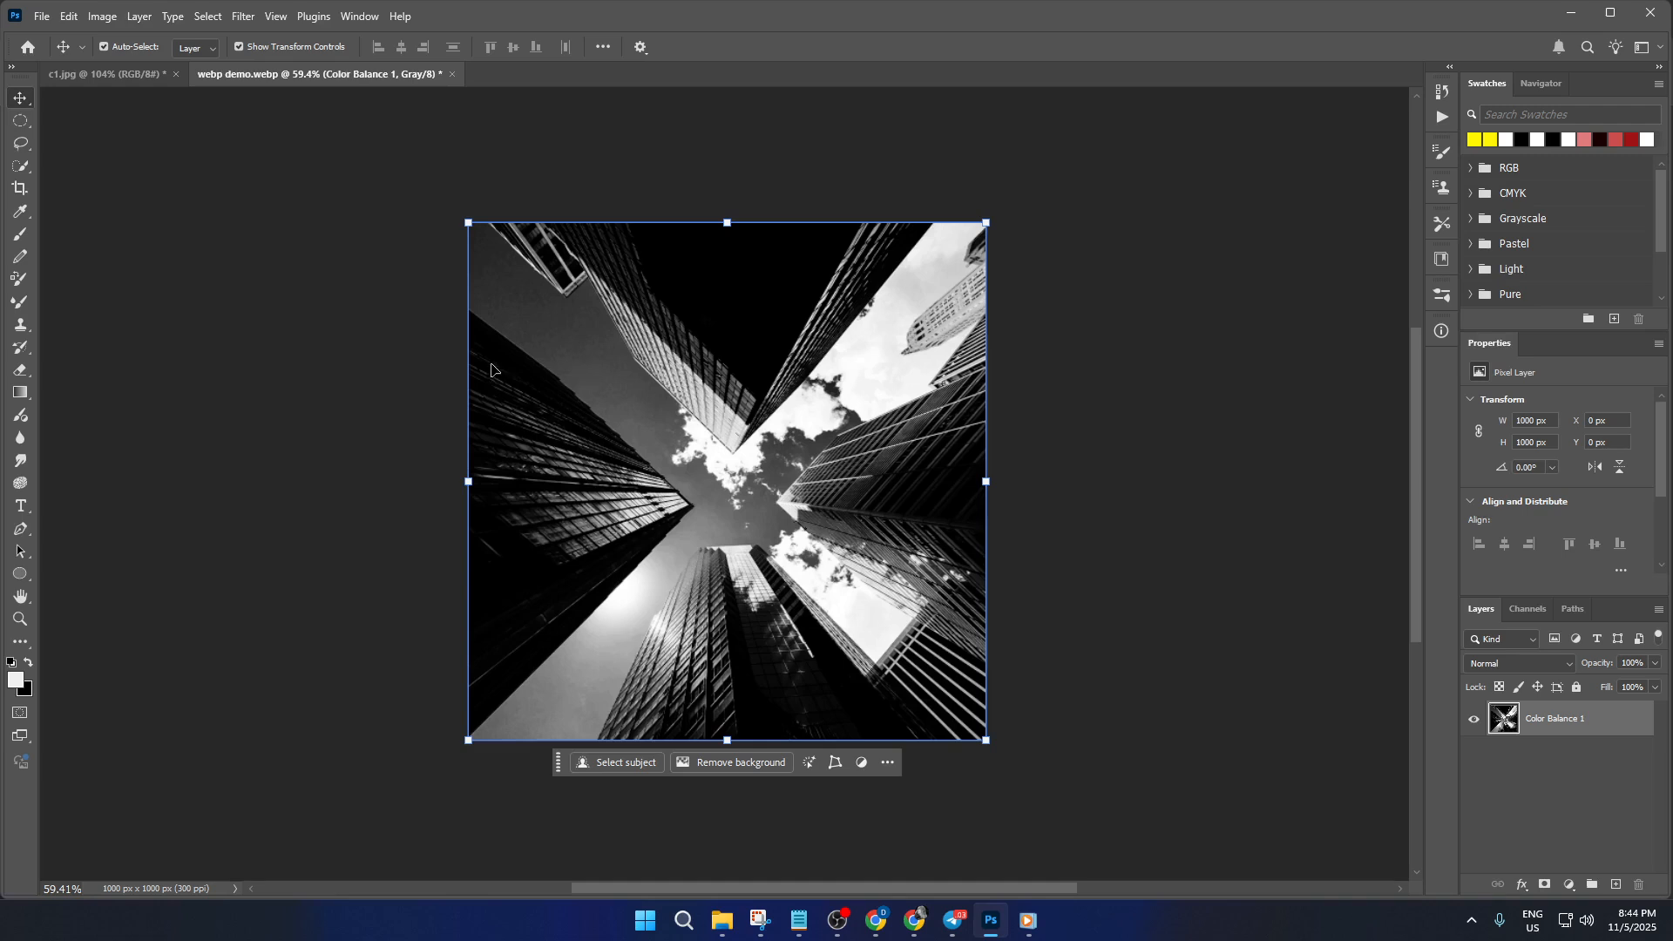
- Start converting the image to Bitmap mode, flattening the layers and using 300 pixels/inch output with the Halftone Screen method
click(101, 17)
mouse_move(140, 17)
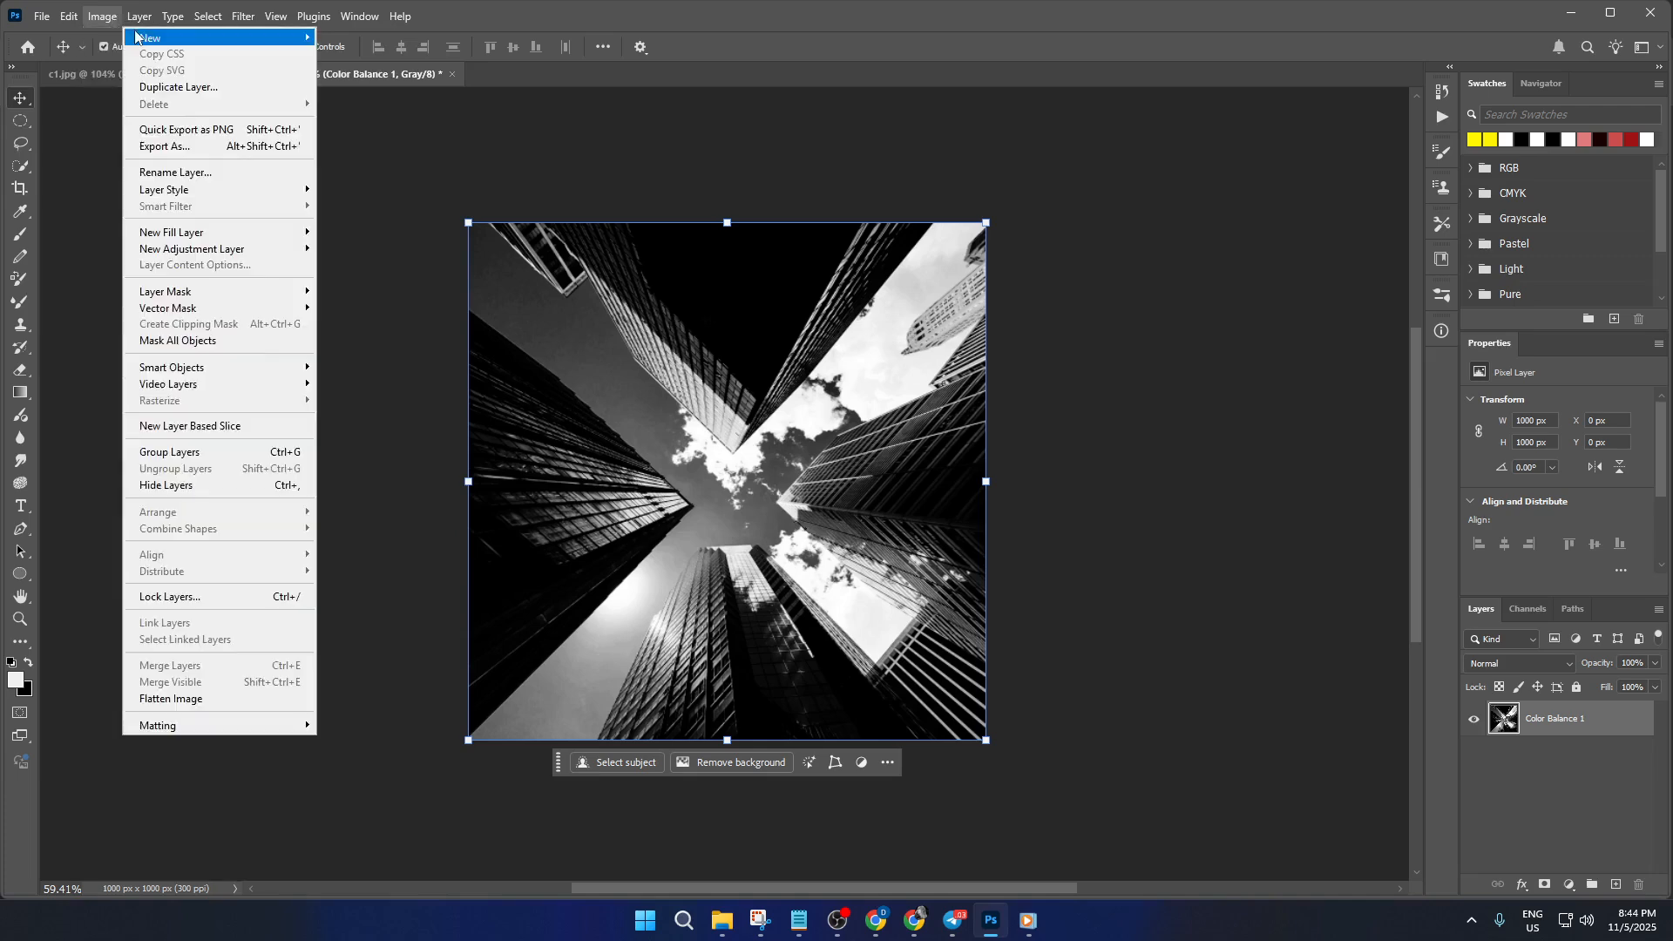
click(99, 21)
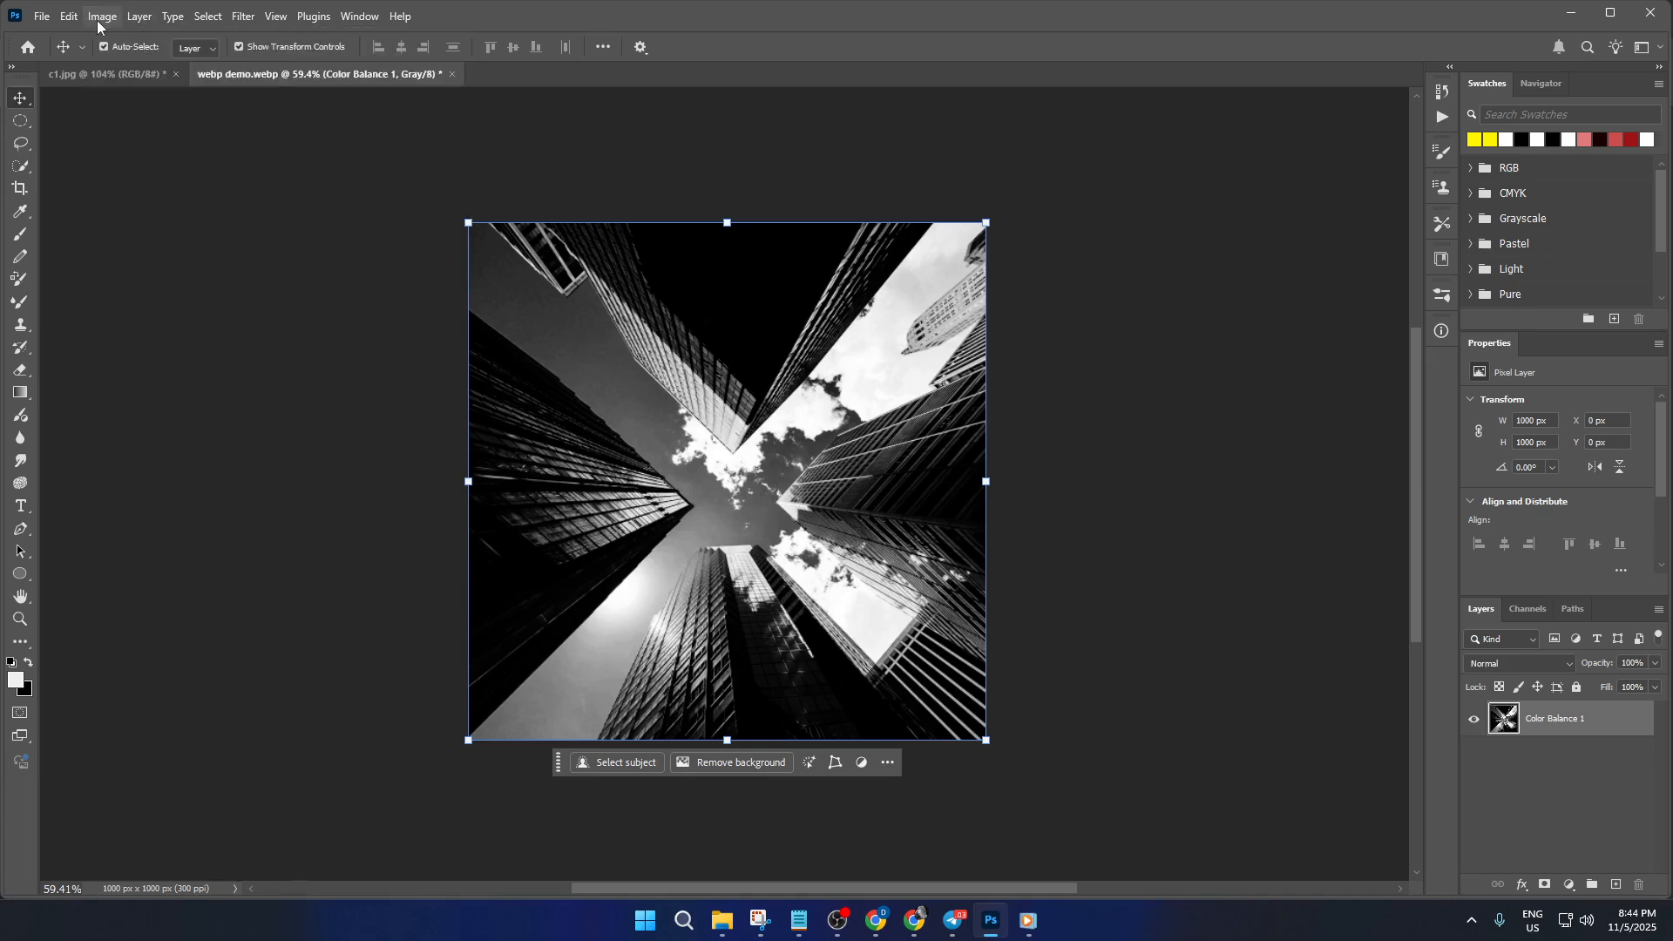
click(99, 21)
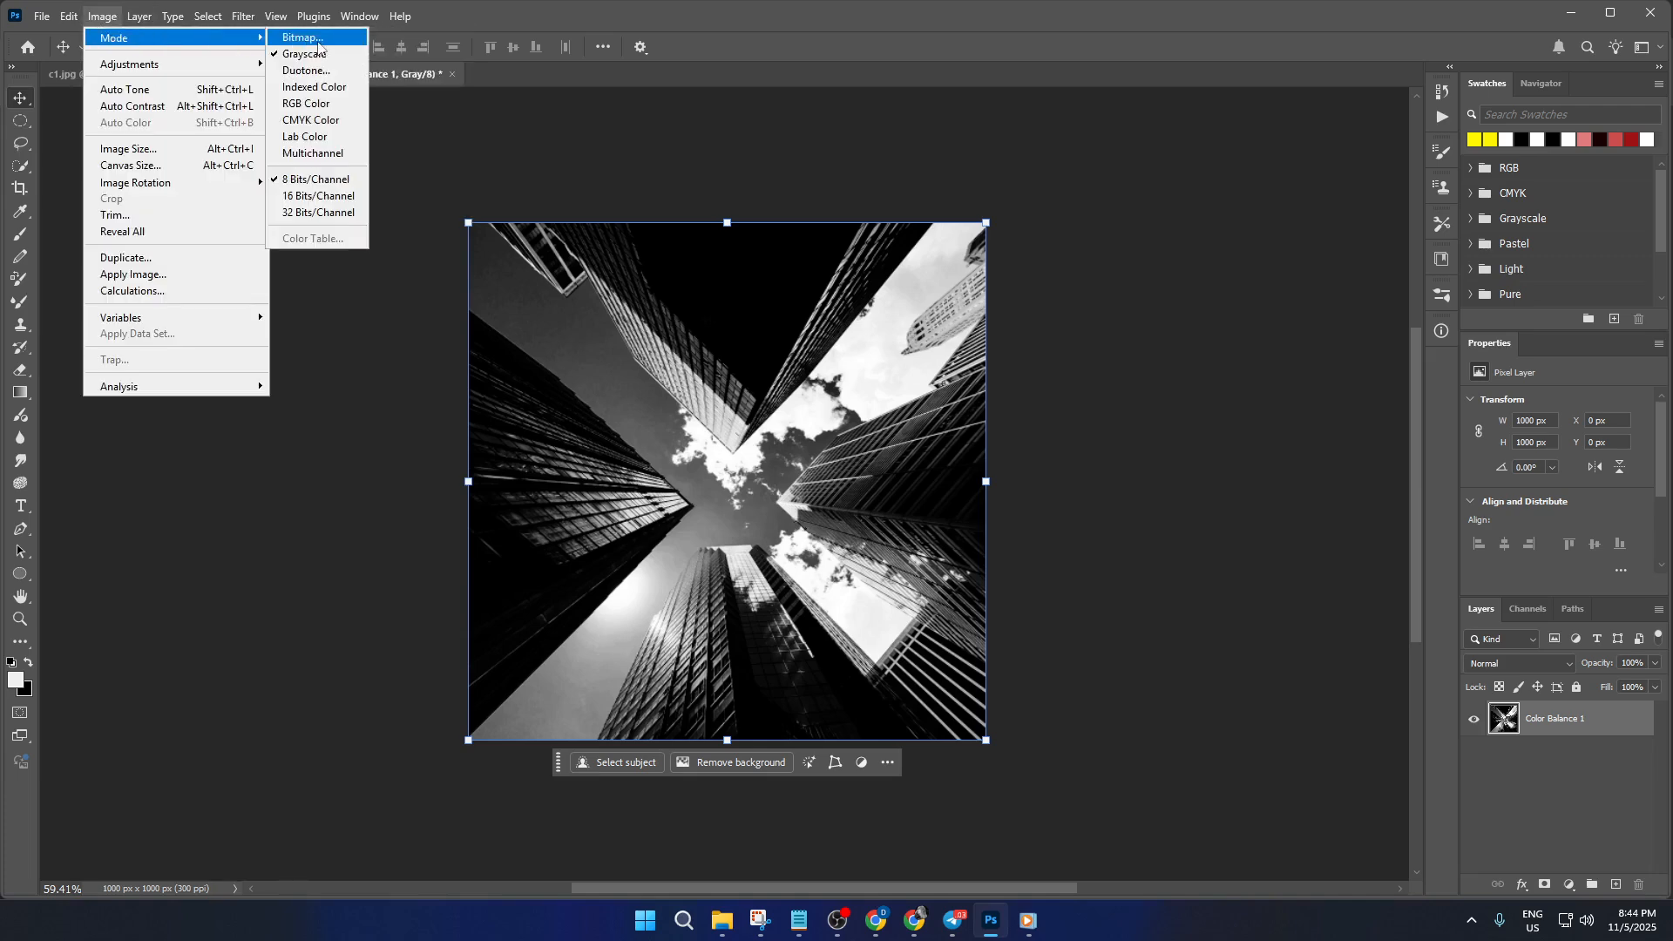
click(318, 43)
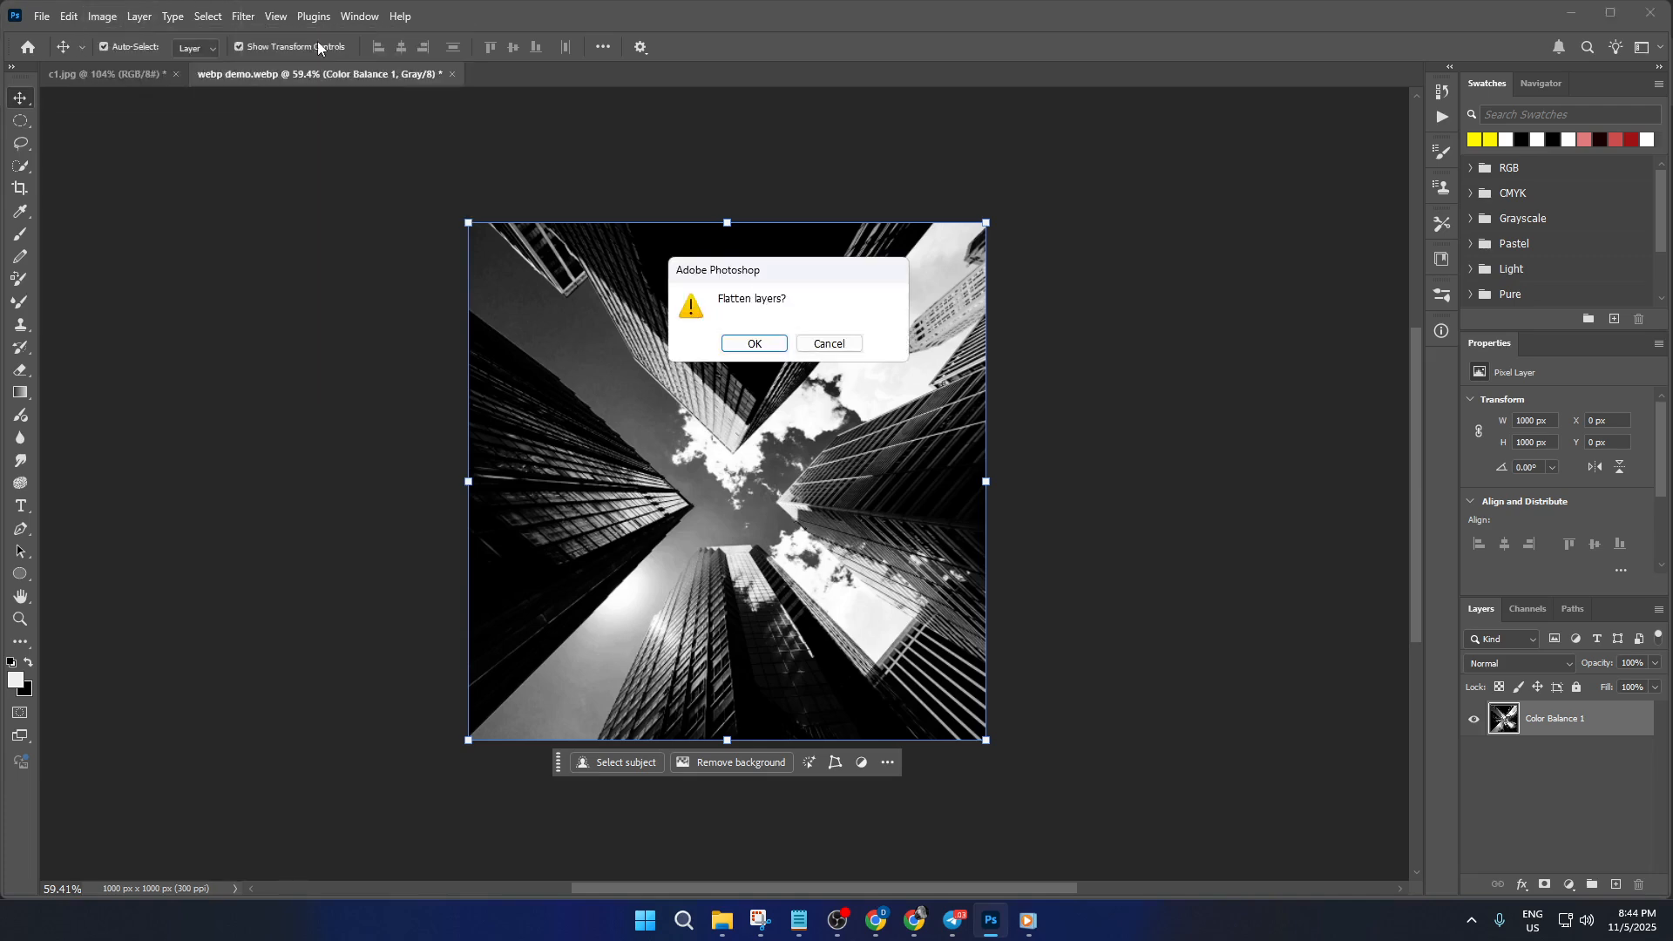
click(763, 347)
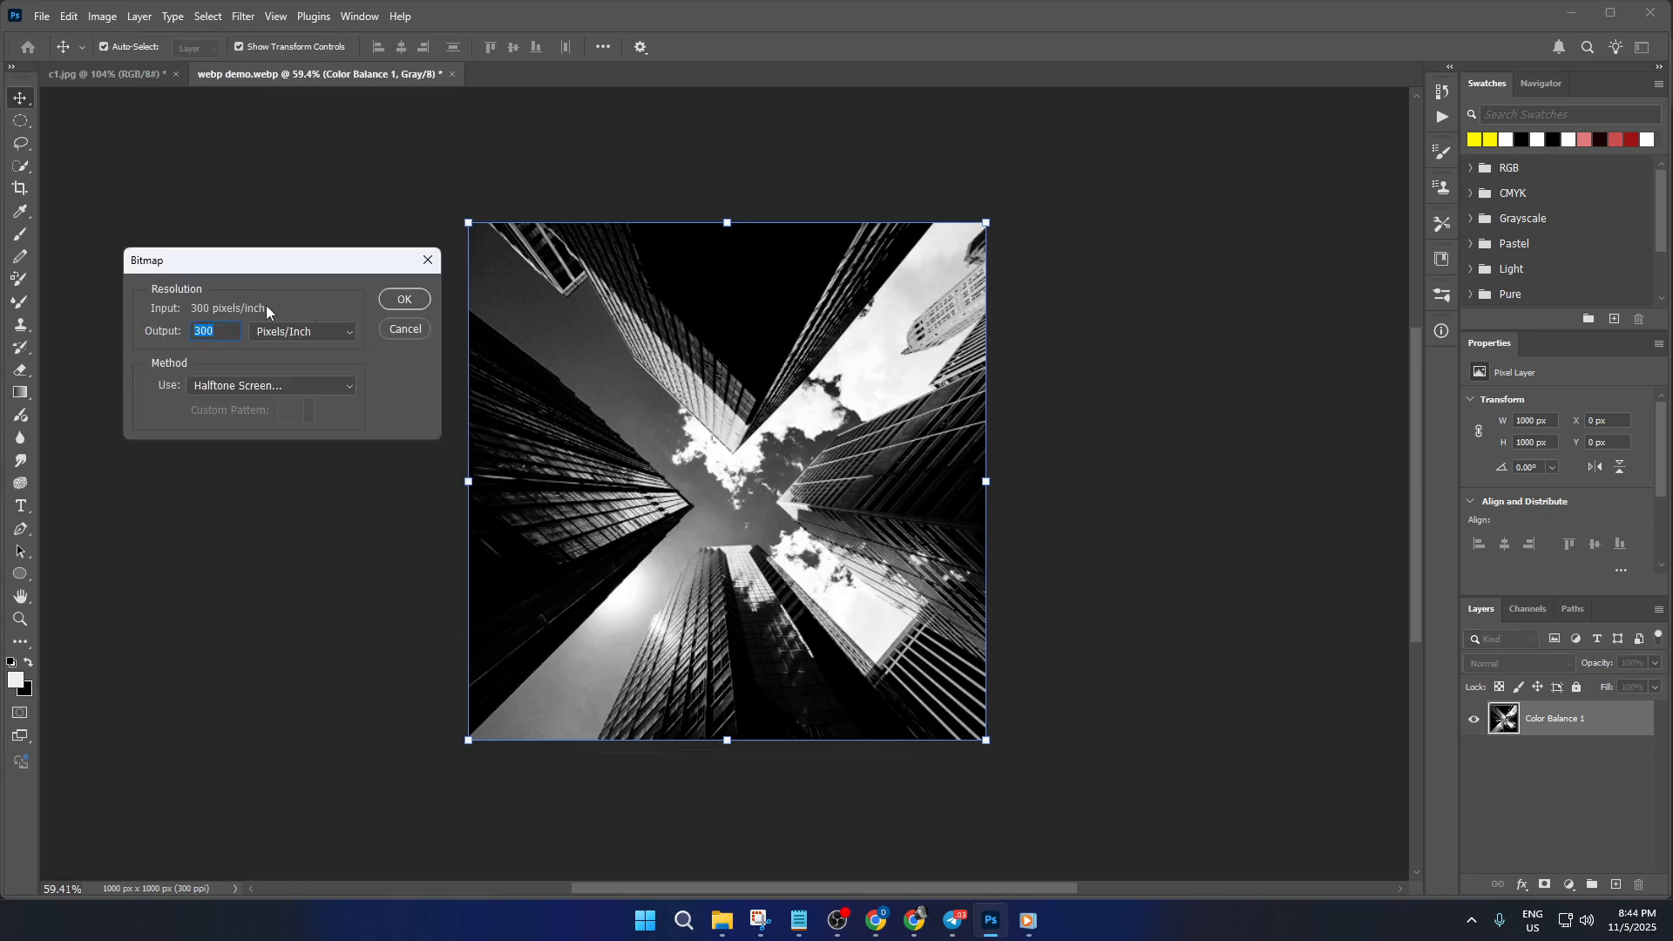
click(268, 387)
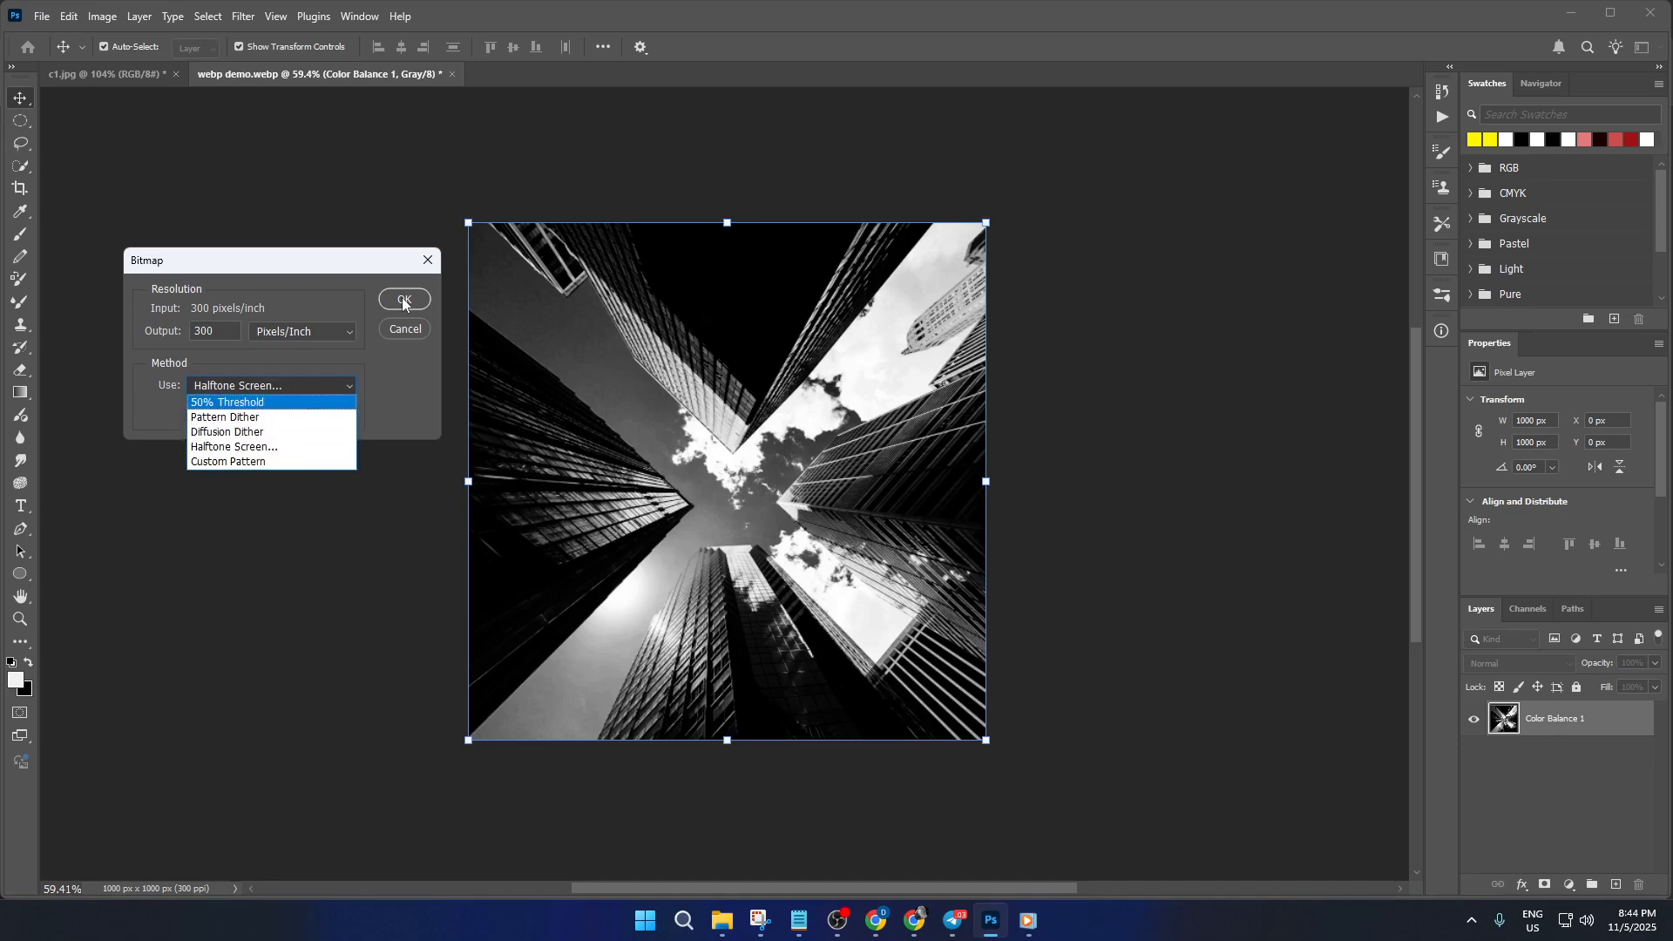
click(261, 448)
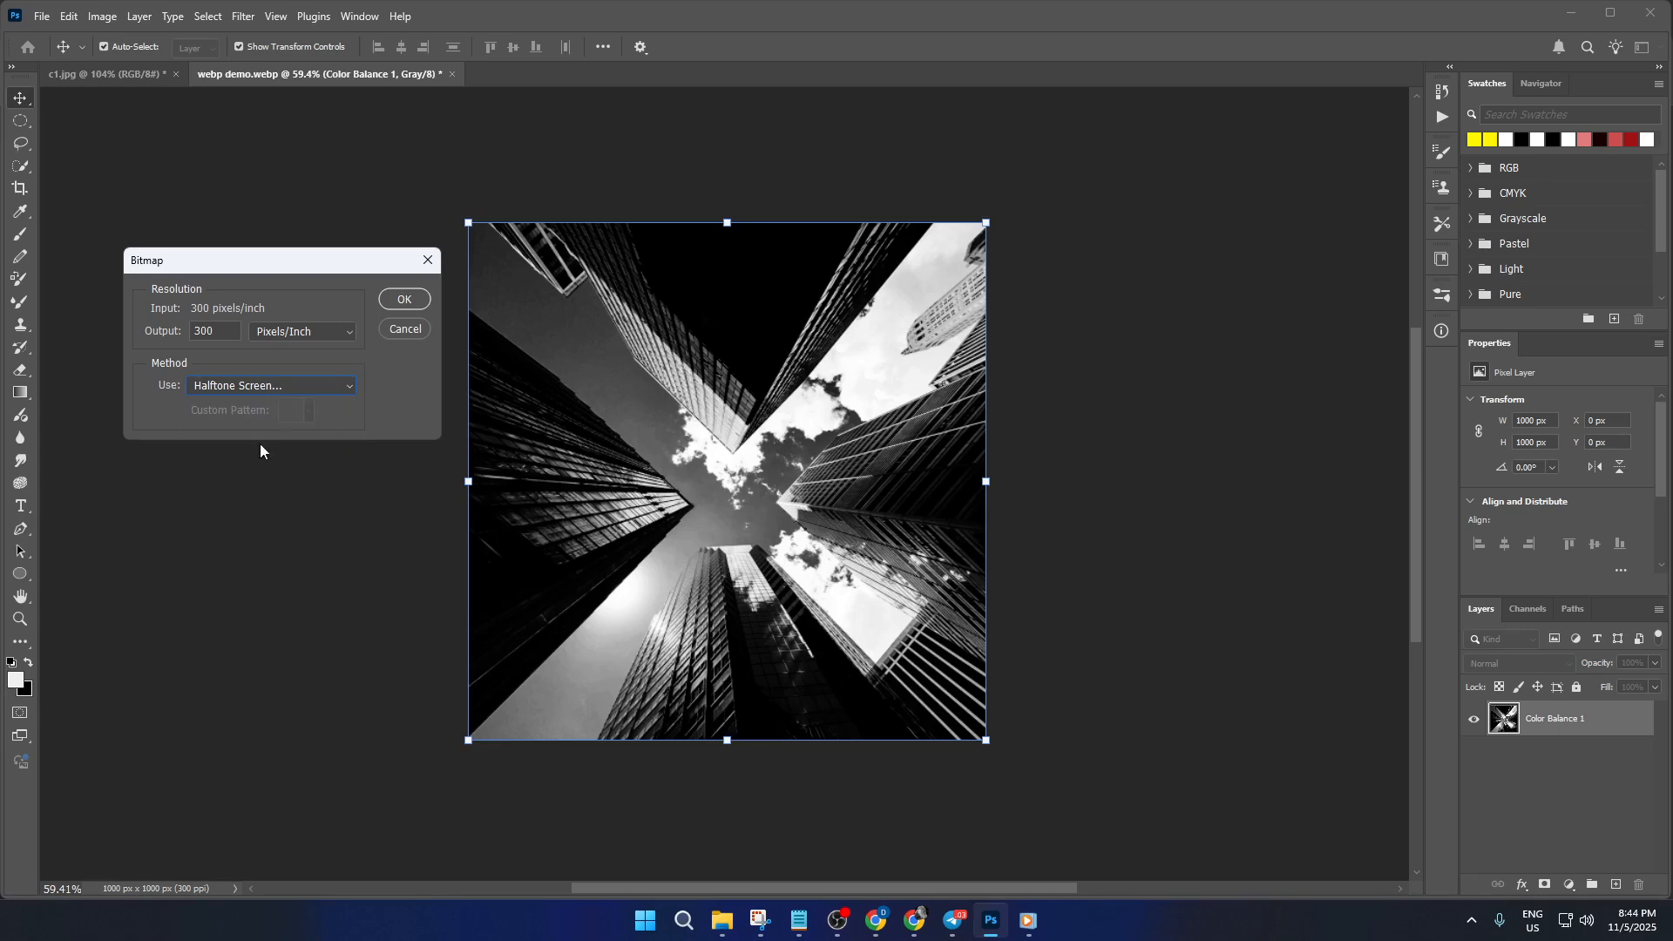
click(418, 302)
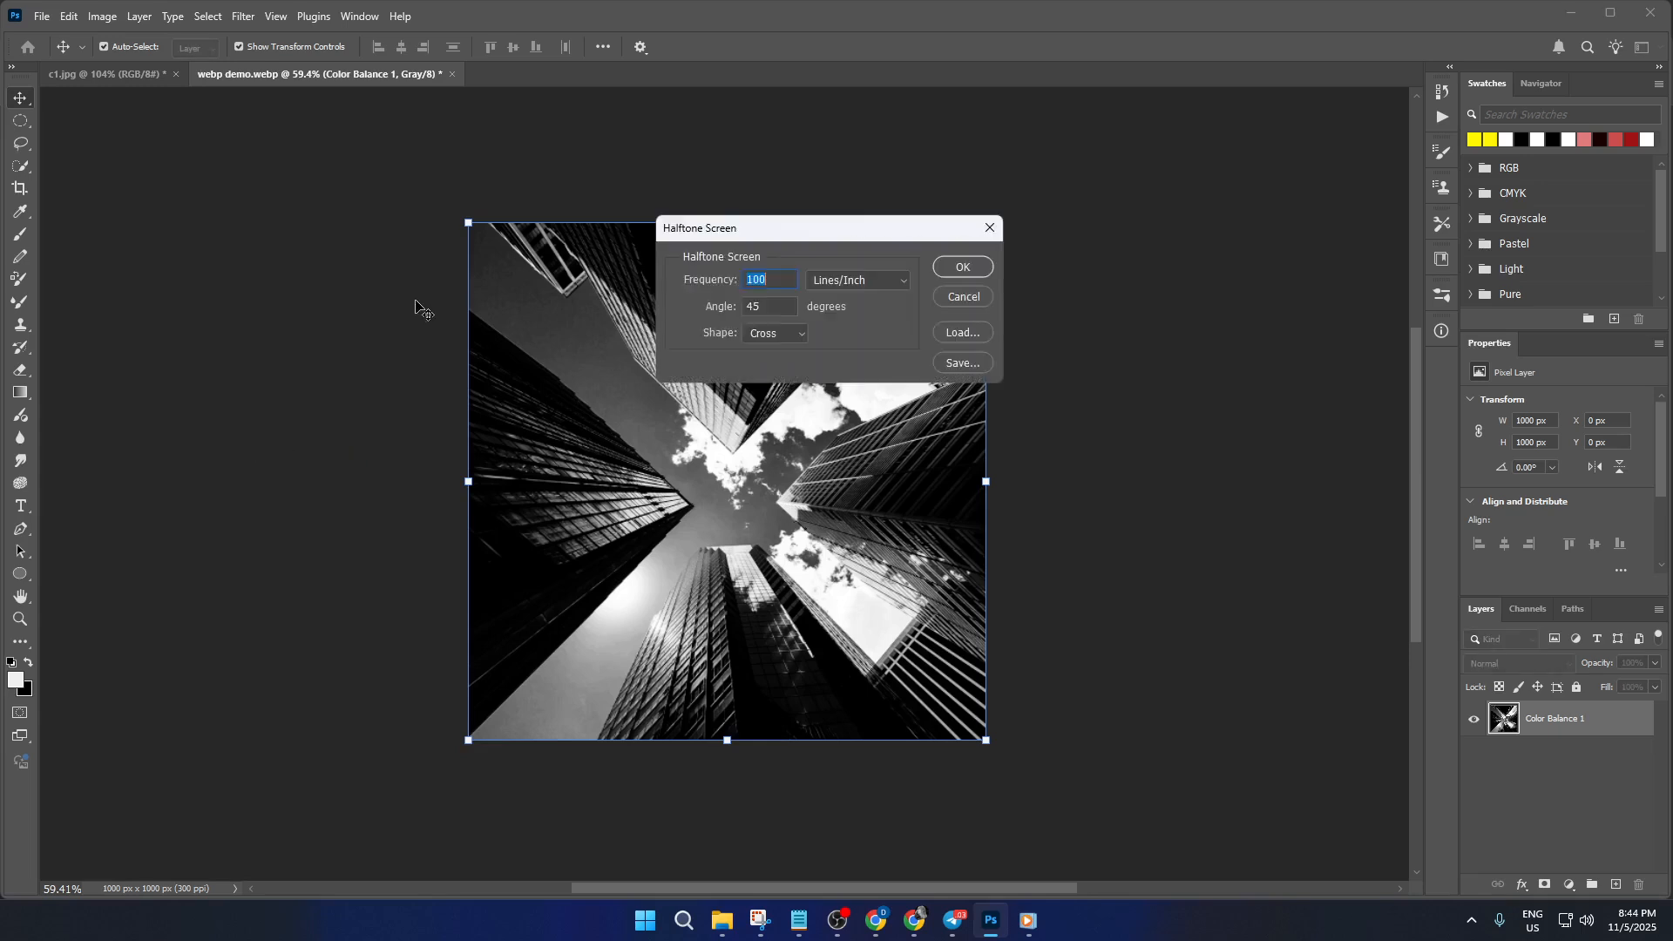
- Apply the halftone screen with a frequency of 100 lines/inch, a 45-degree angle and the Cross shape
click(786, 277)
click(870, 284)
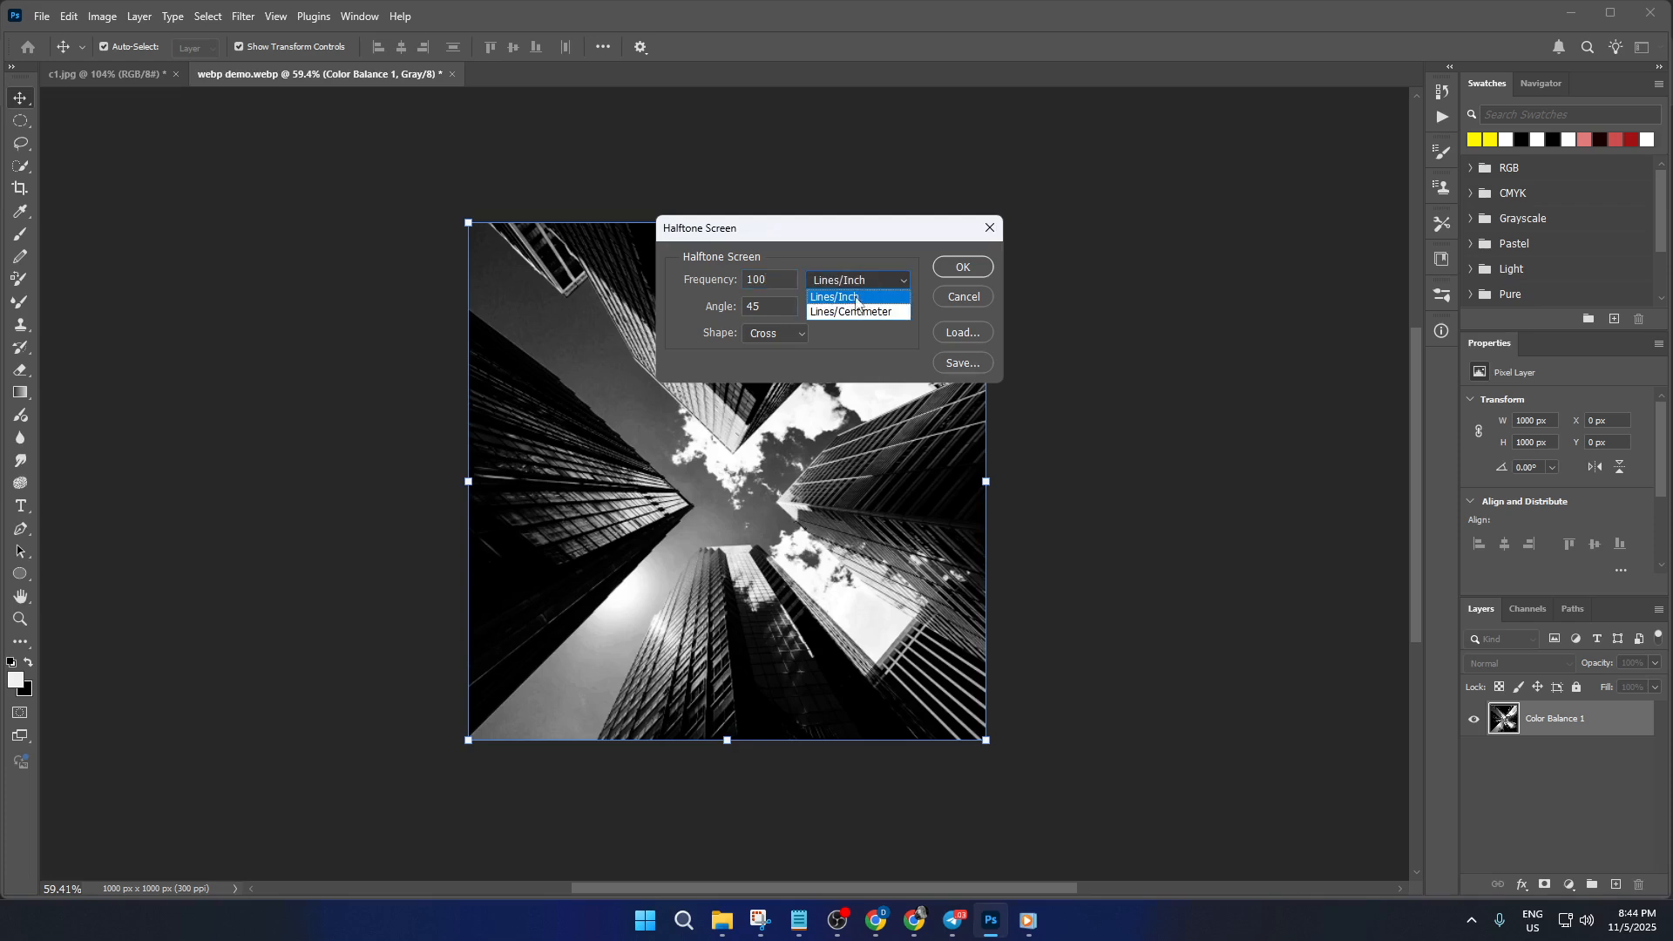
click(845, 299)
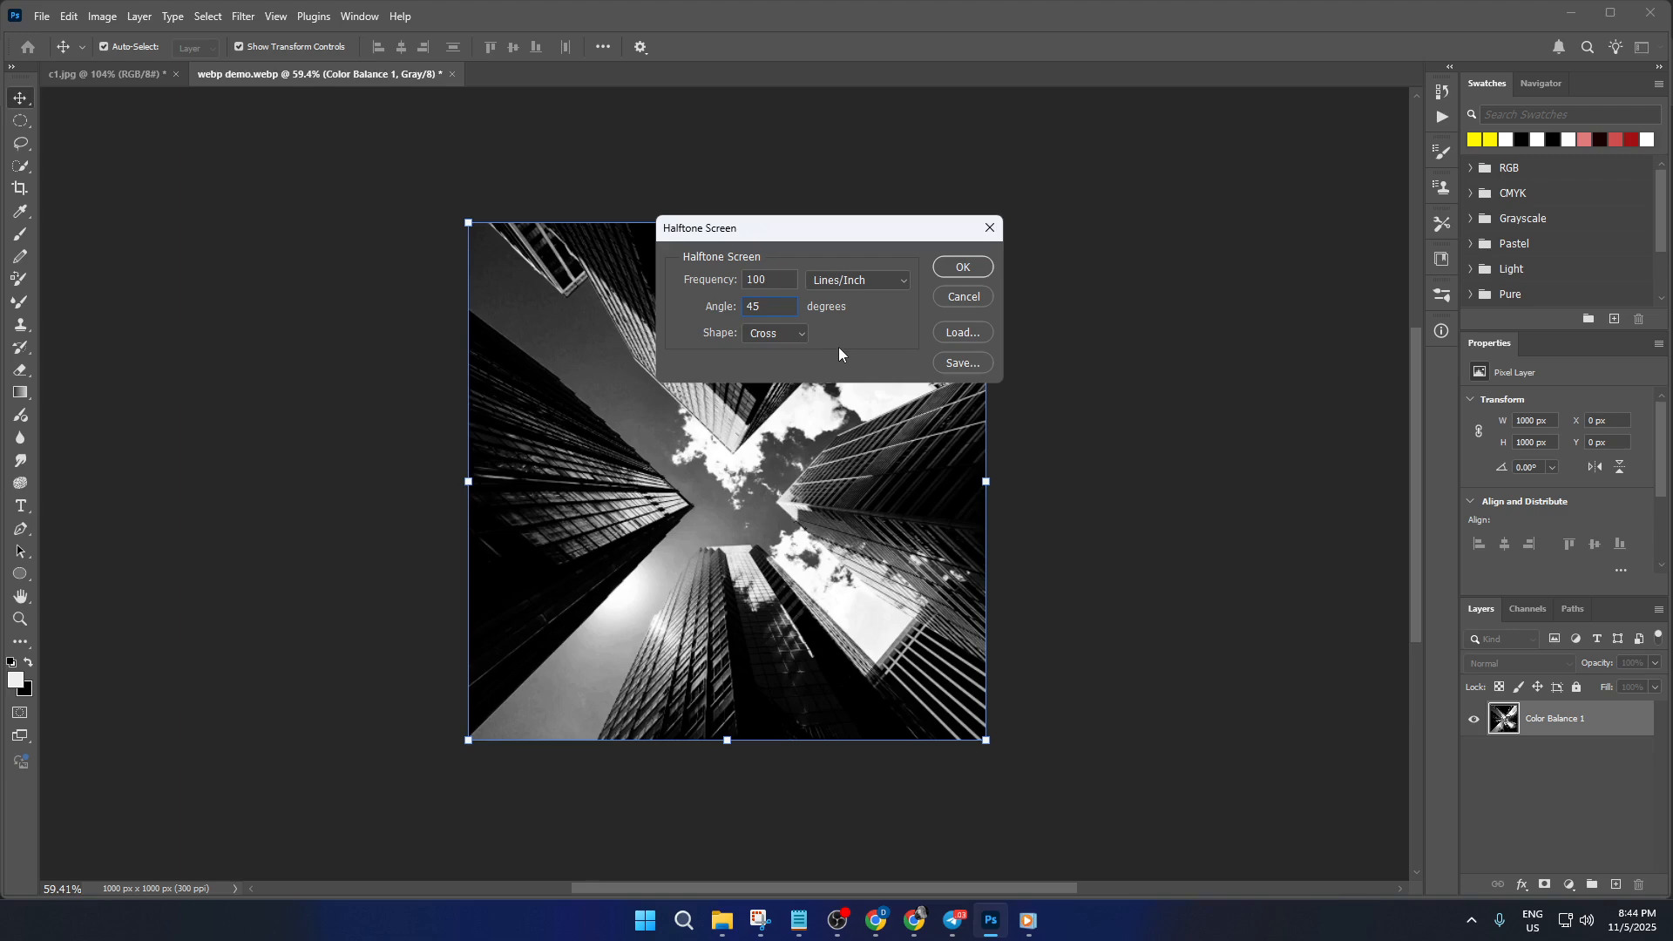
click(945, 267)
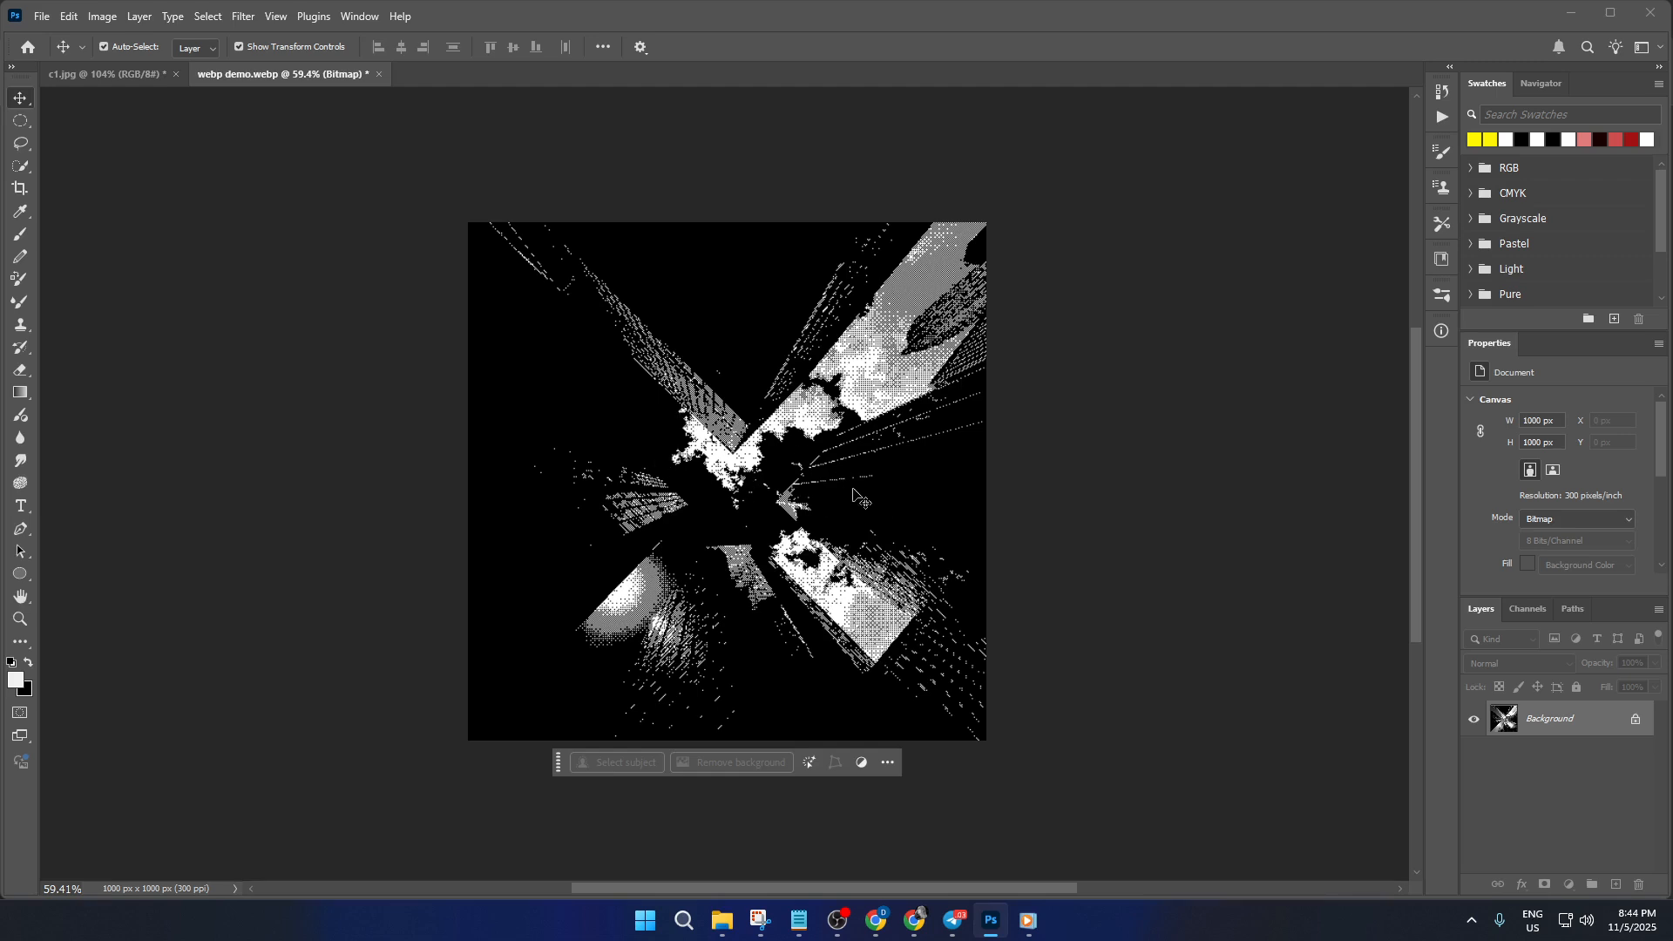
- Convert the bitmap image back to Grayscale mode with a size ratio of 1
click(93, 17)
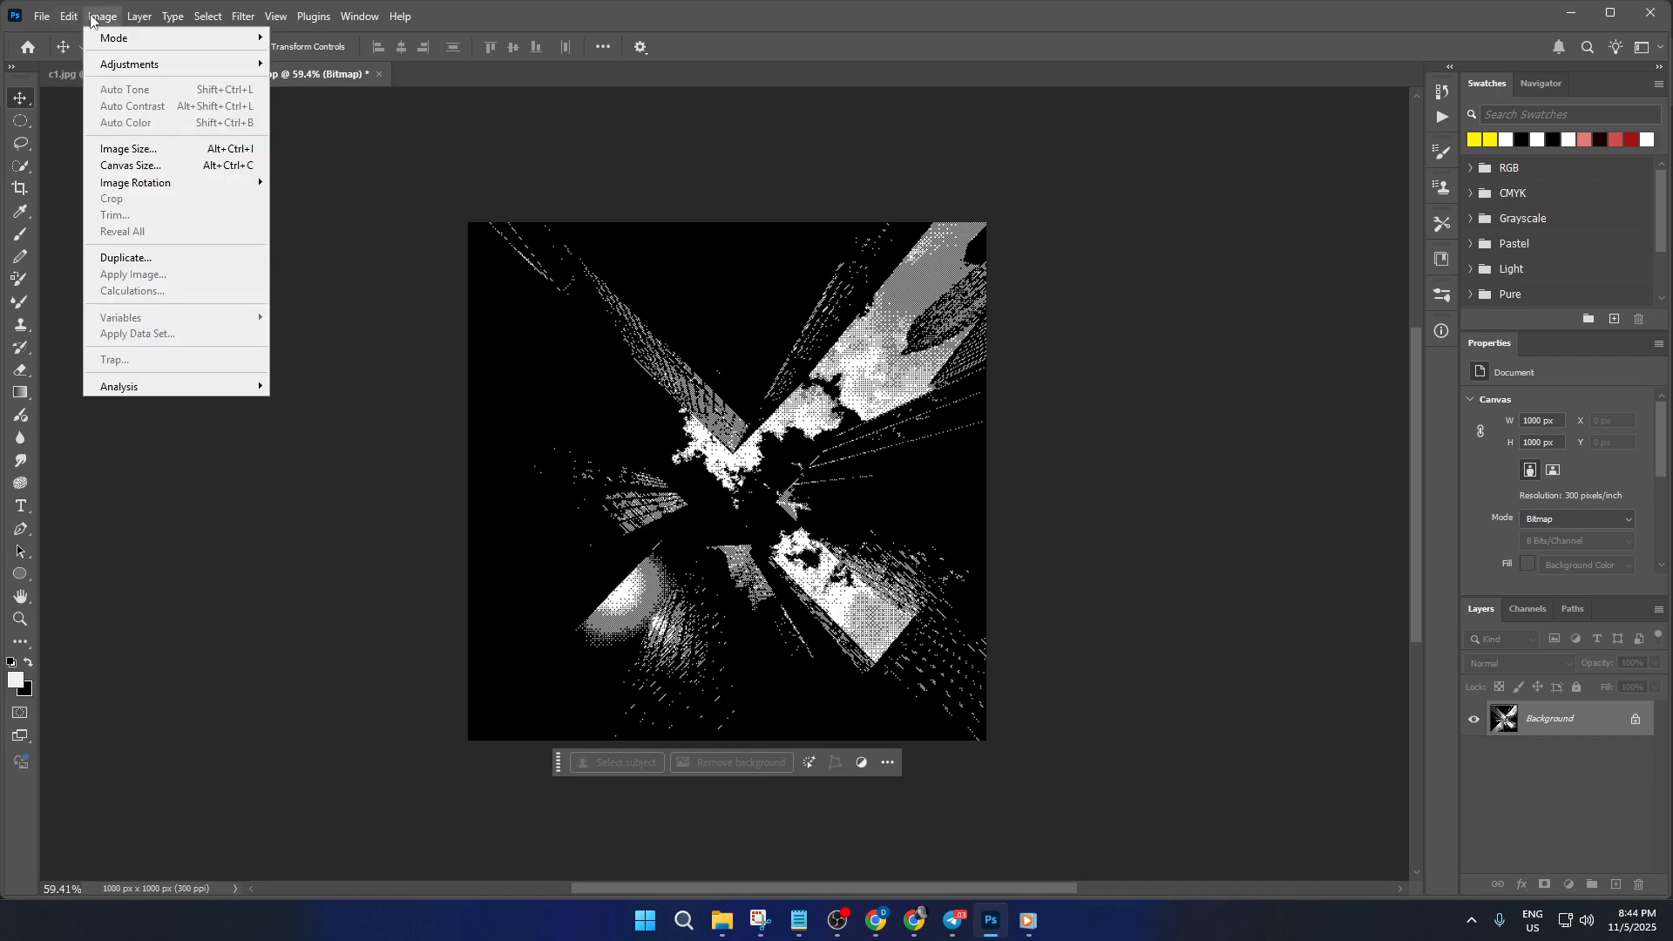
mouse_move(139, 38)
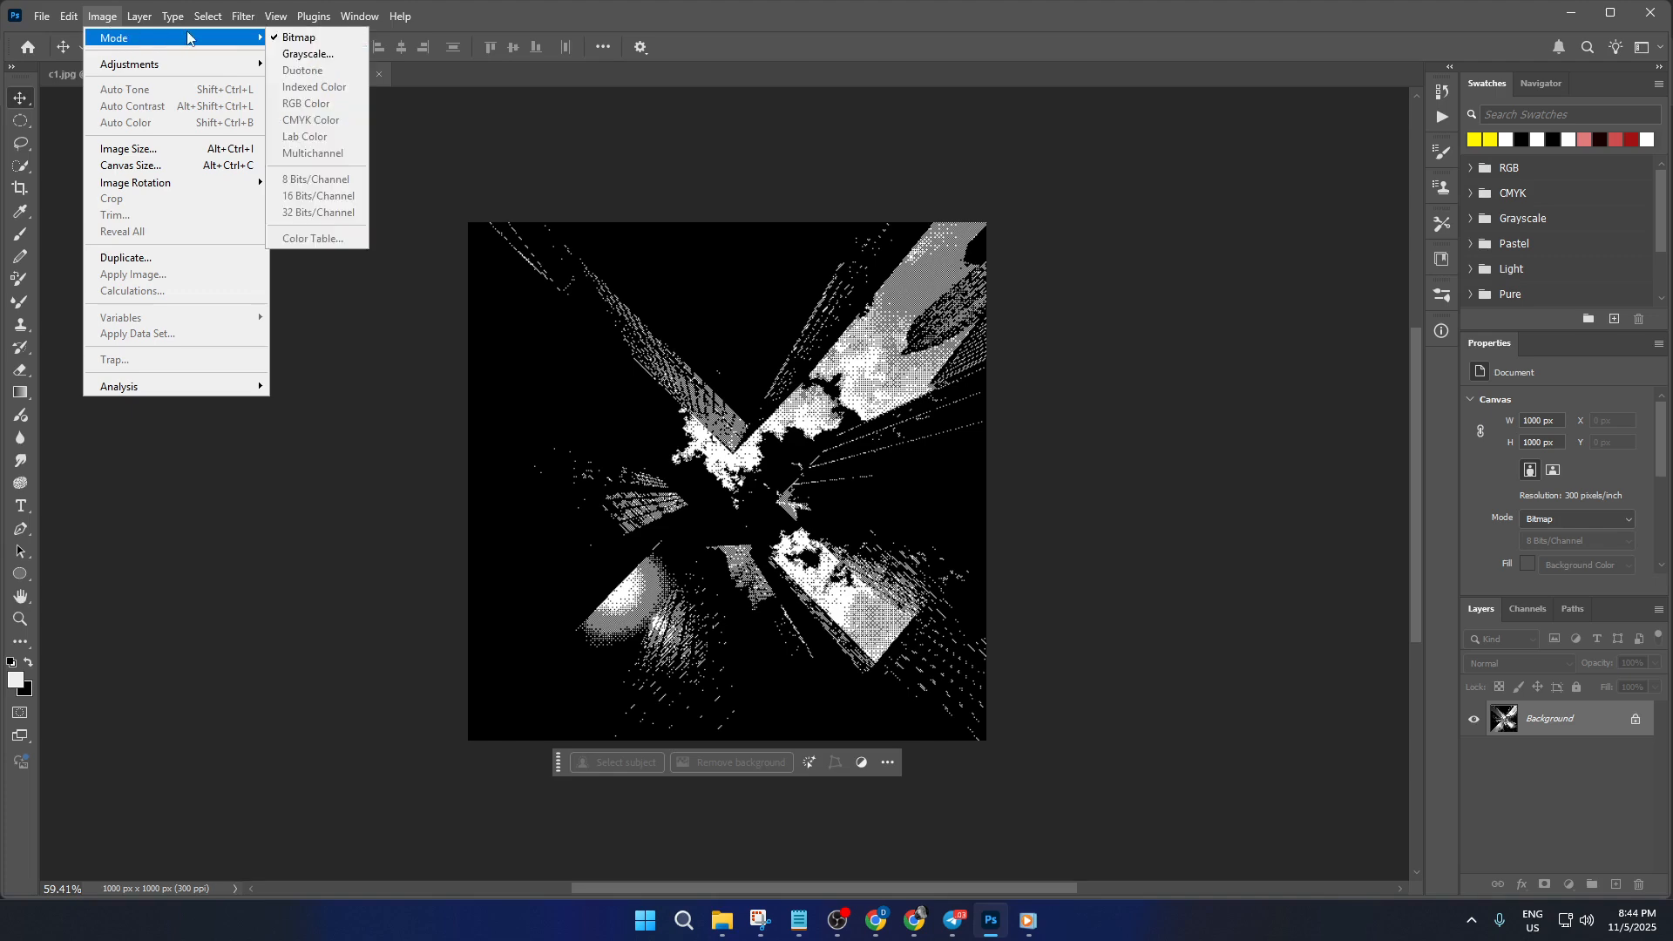
click(319, 54)
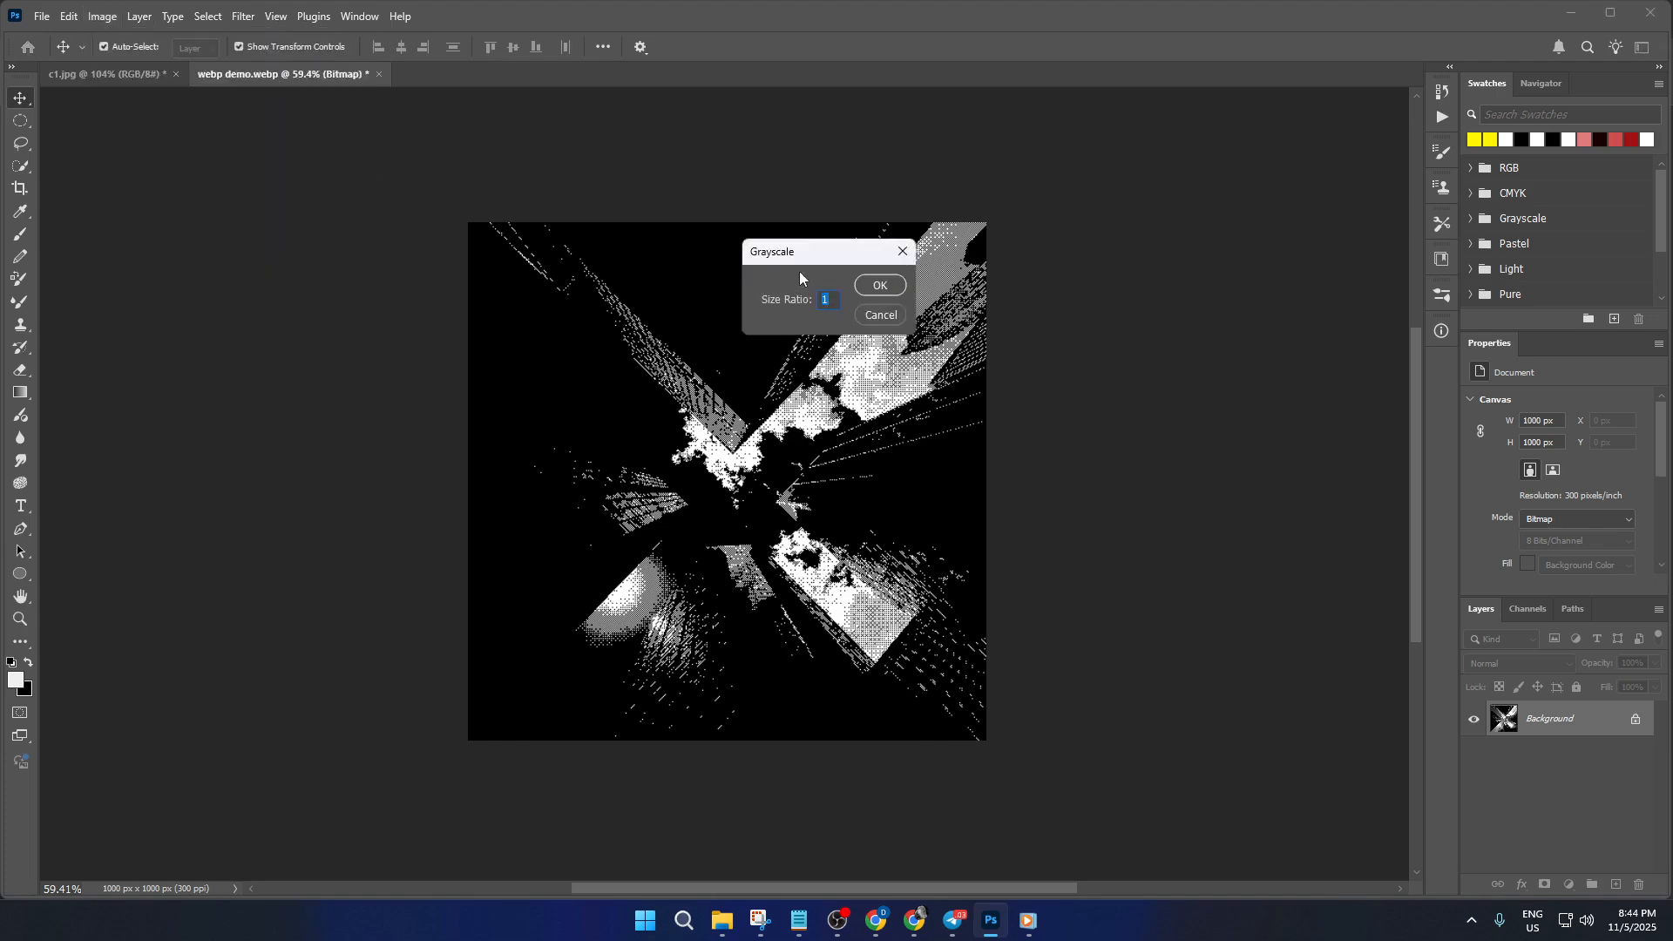
click(880, 285)
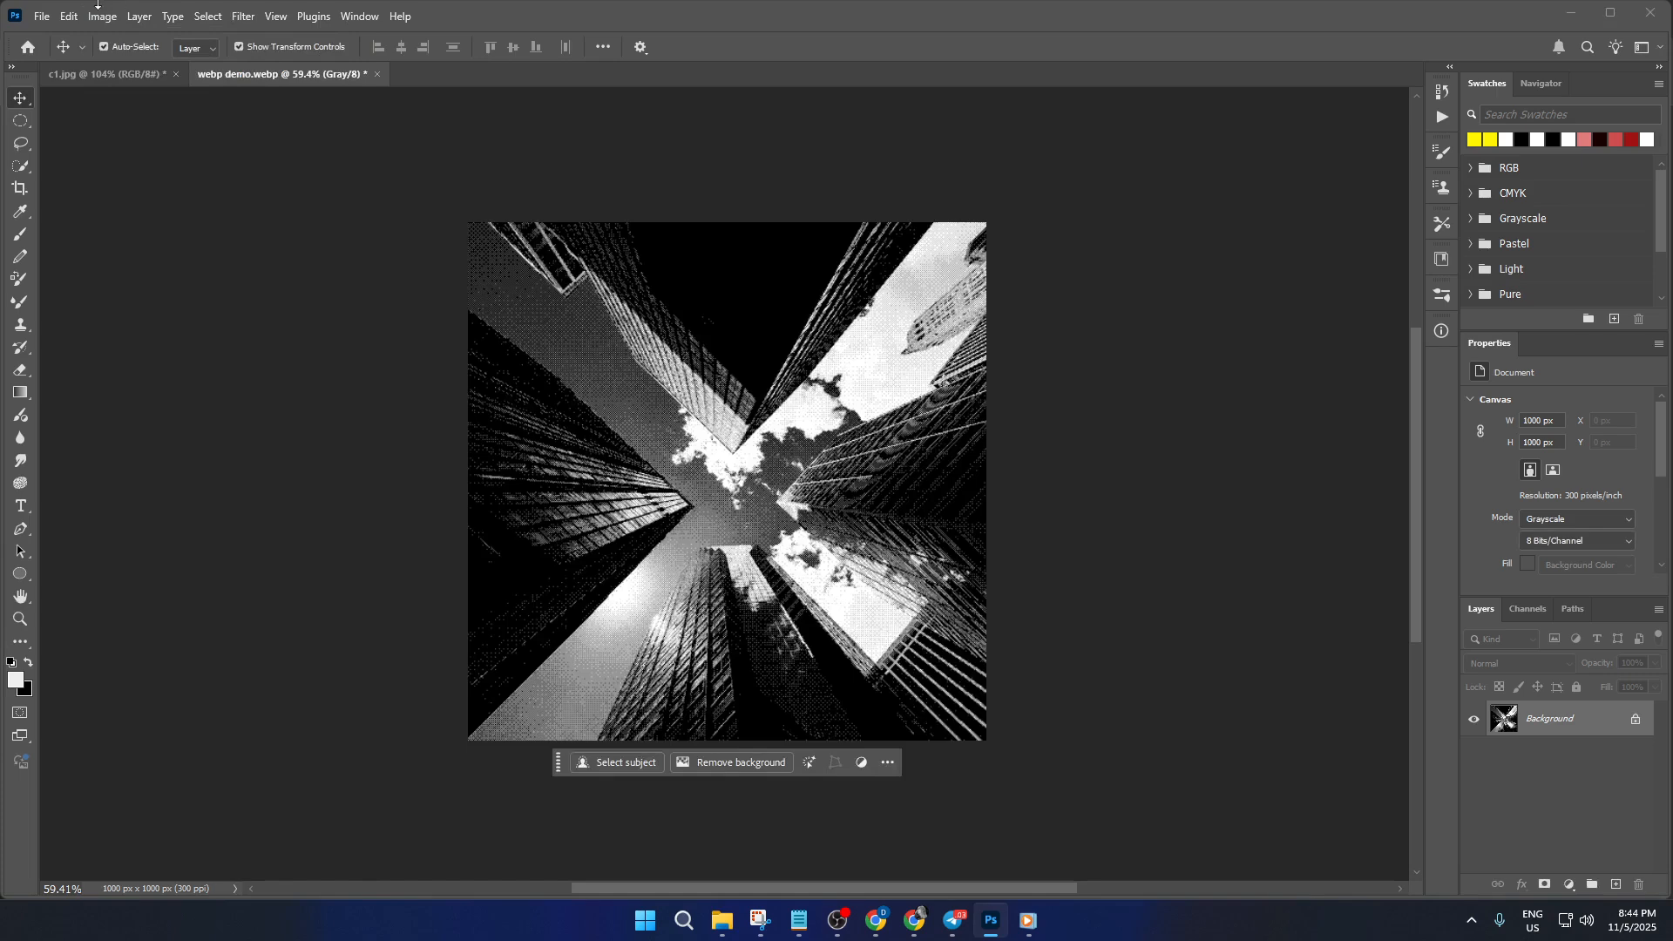
- Change the halftone image's color mode from Grayscale to RGB Color
click(103, 17)
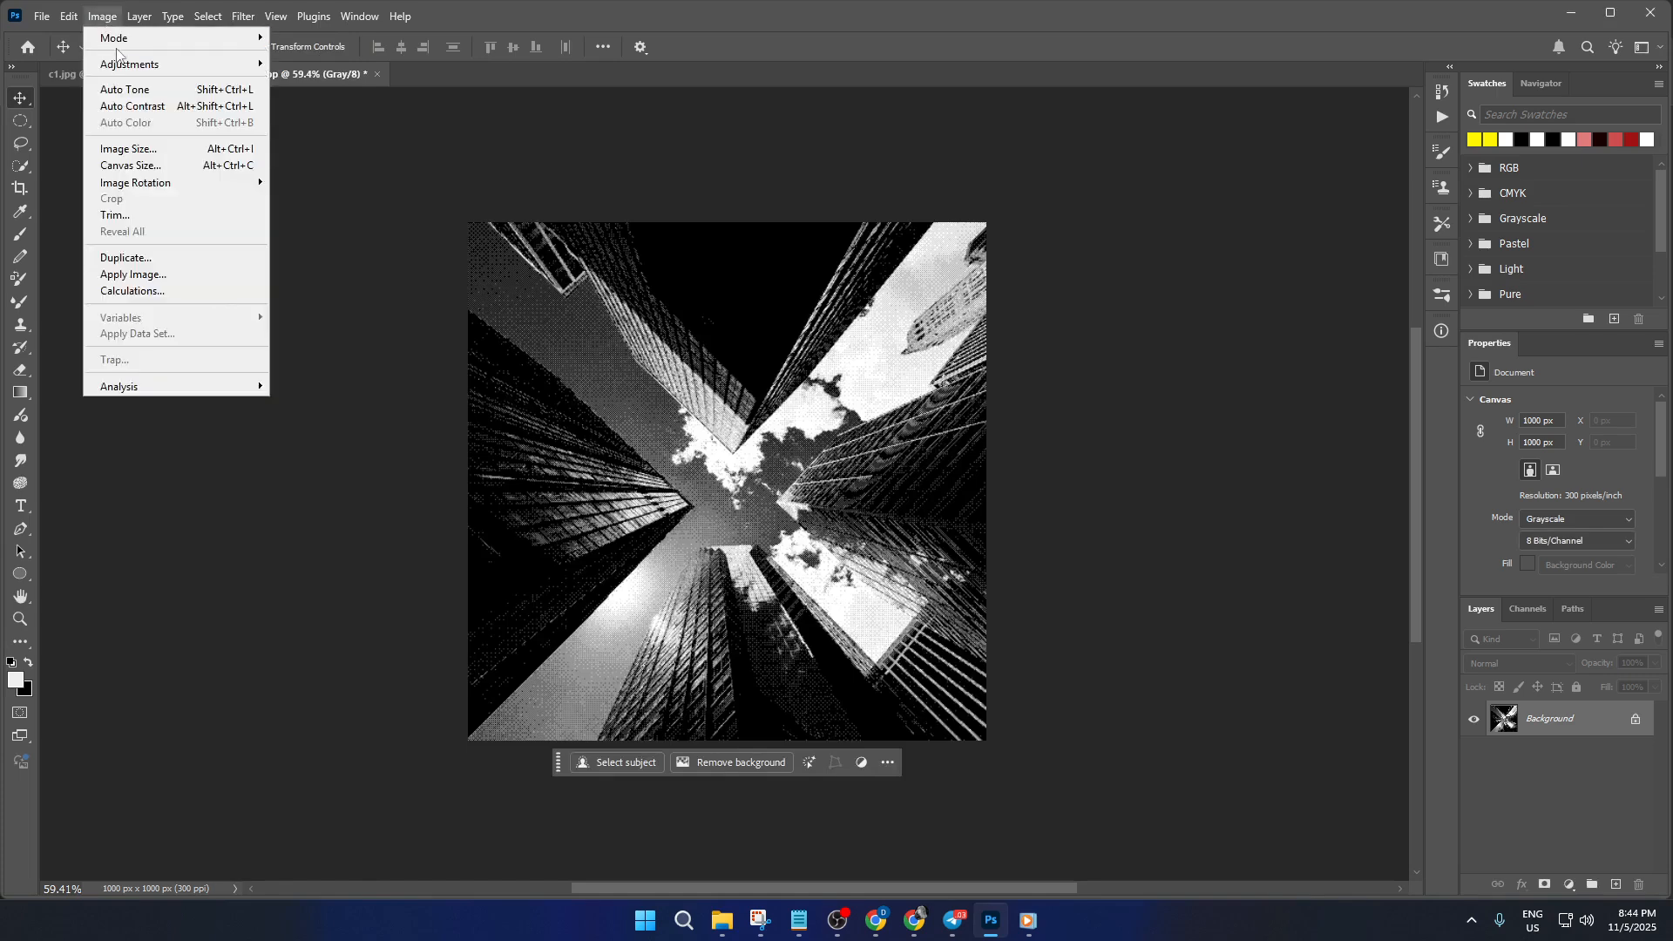
mouse_move(153, 39)
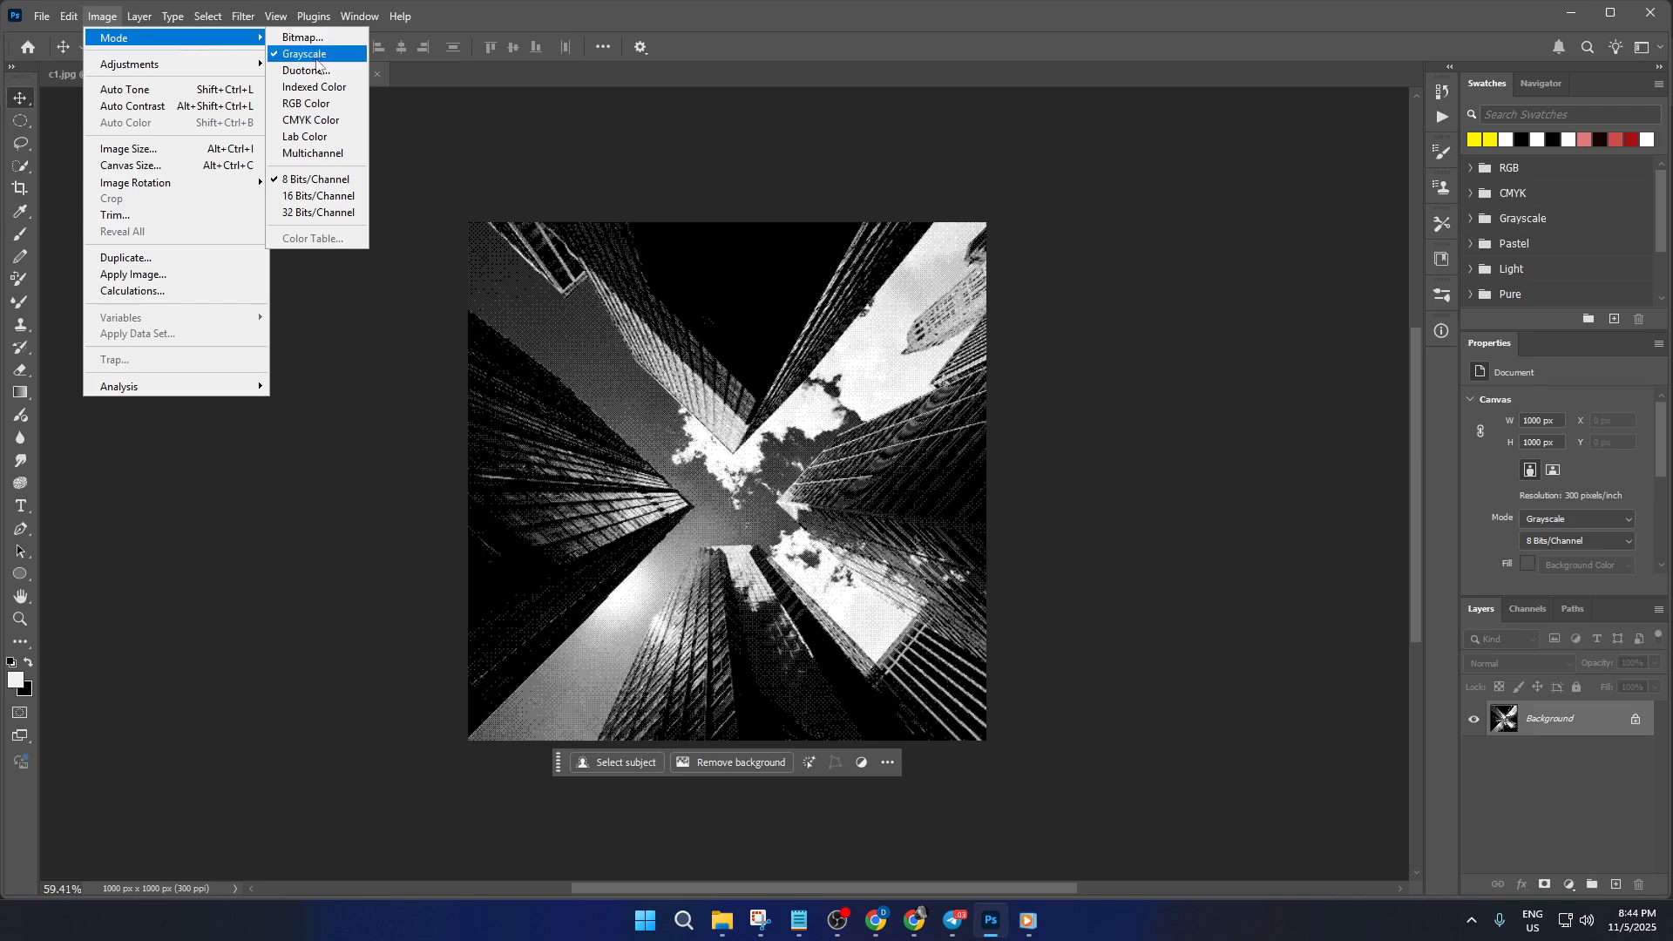
click(314, 105)
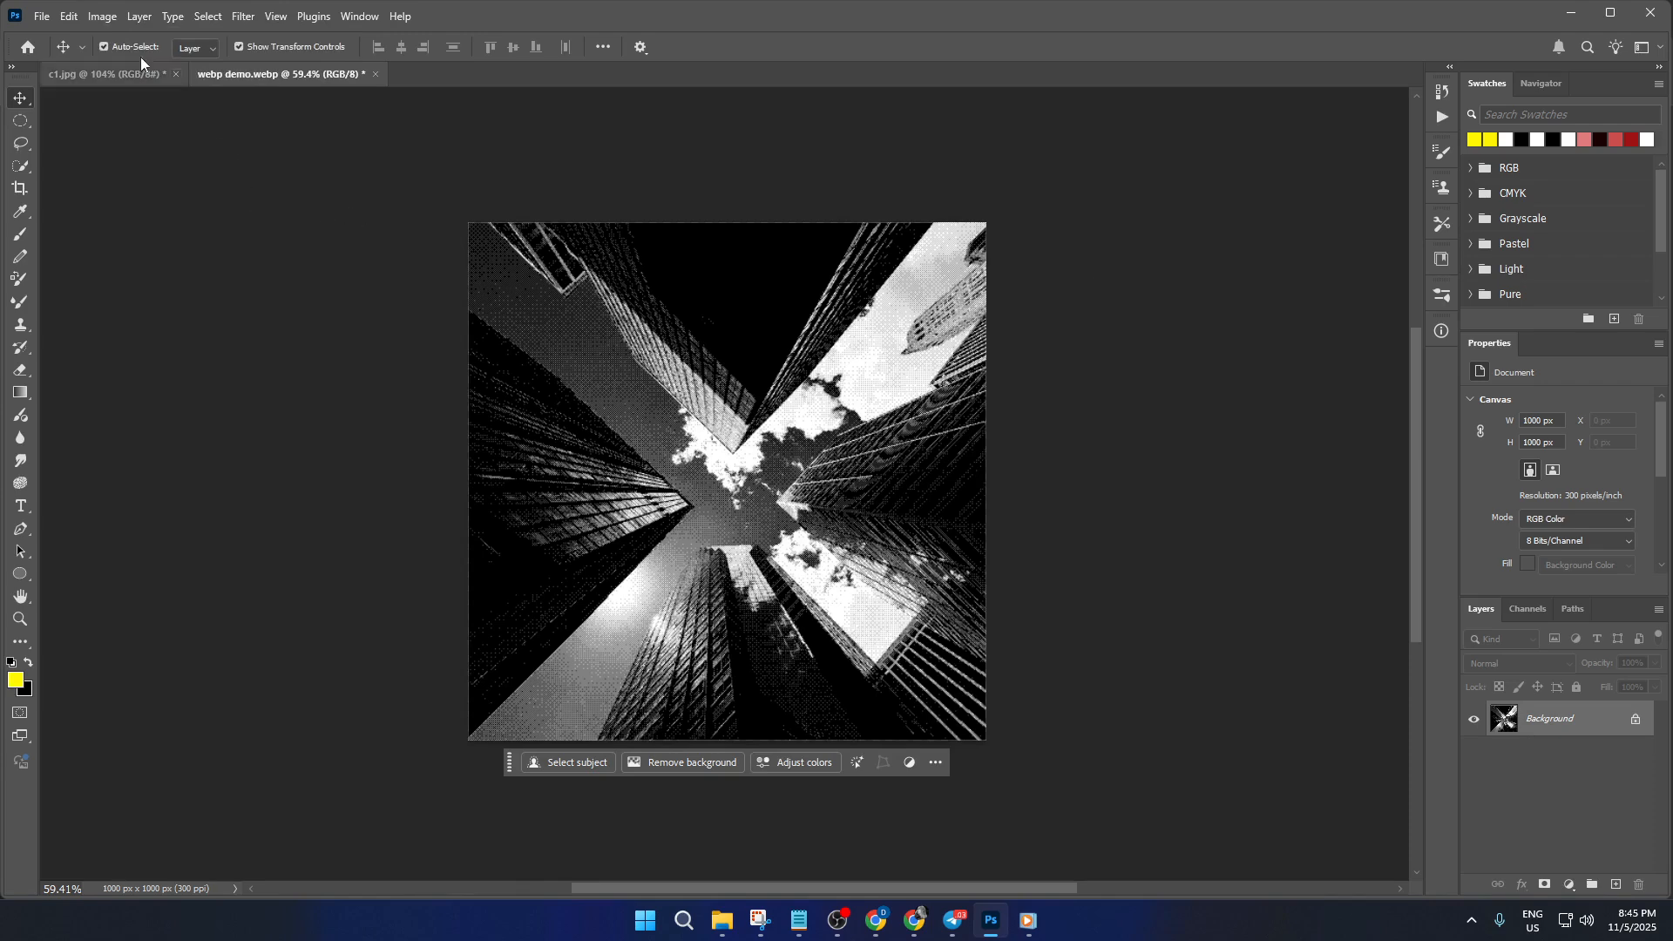
click(108, 17)
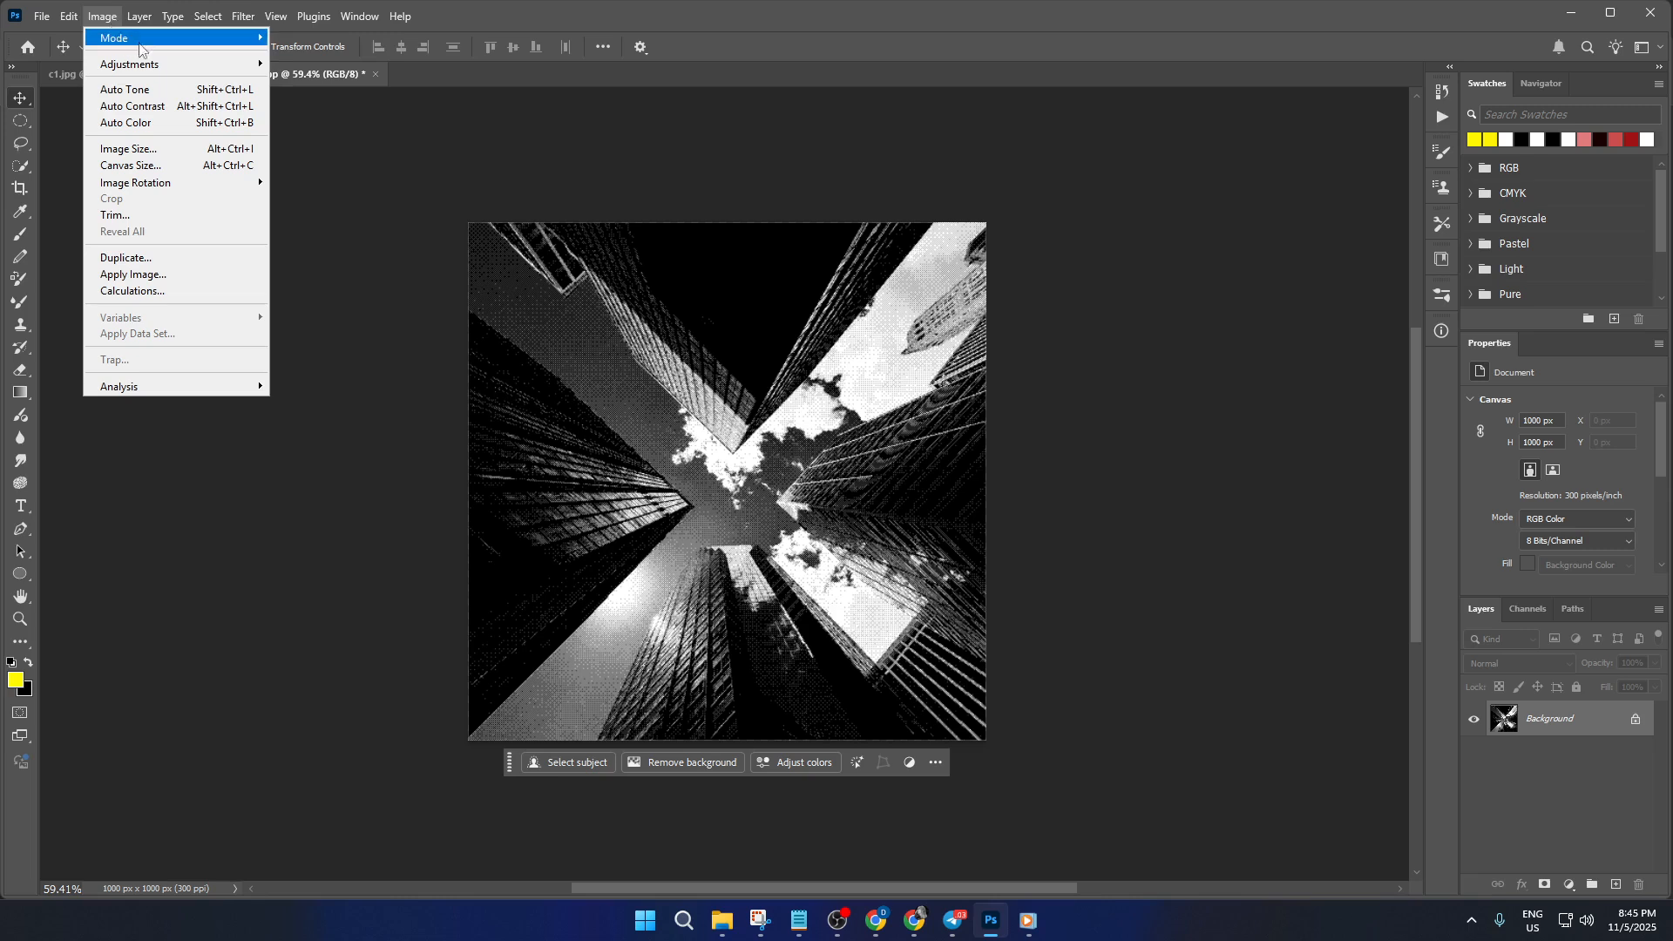
mouse_move(218, 68)
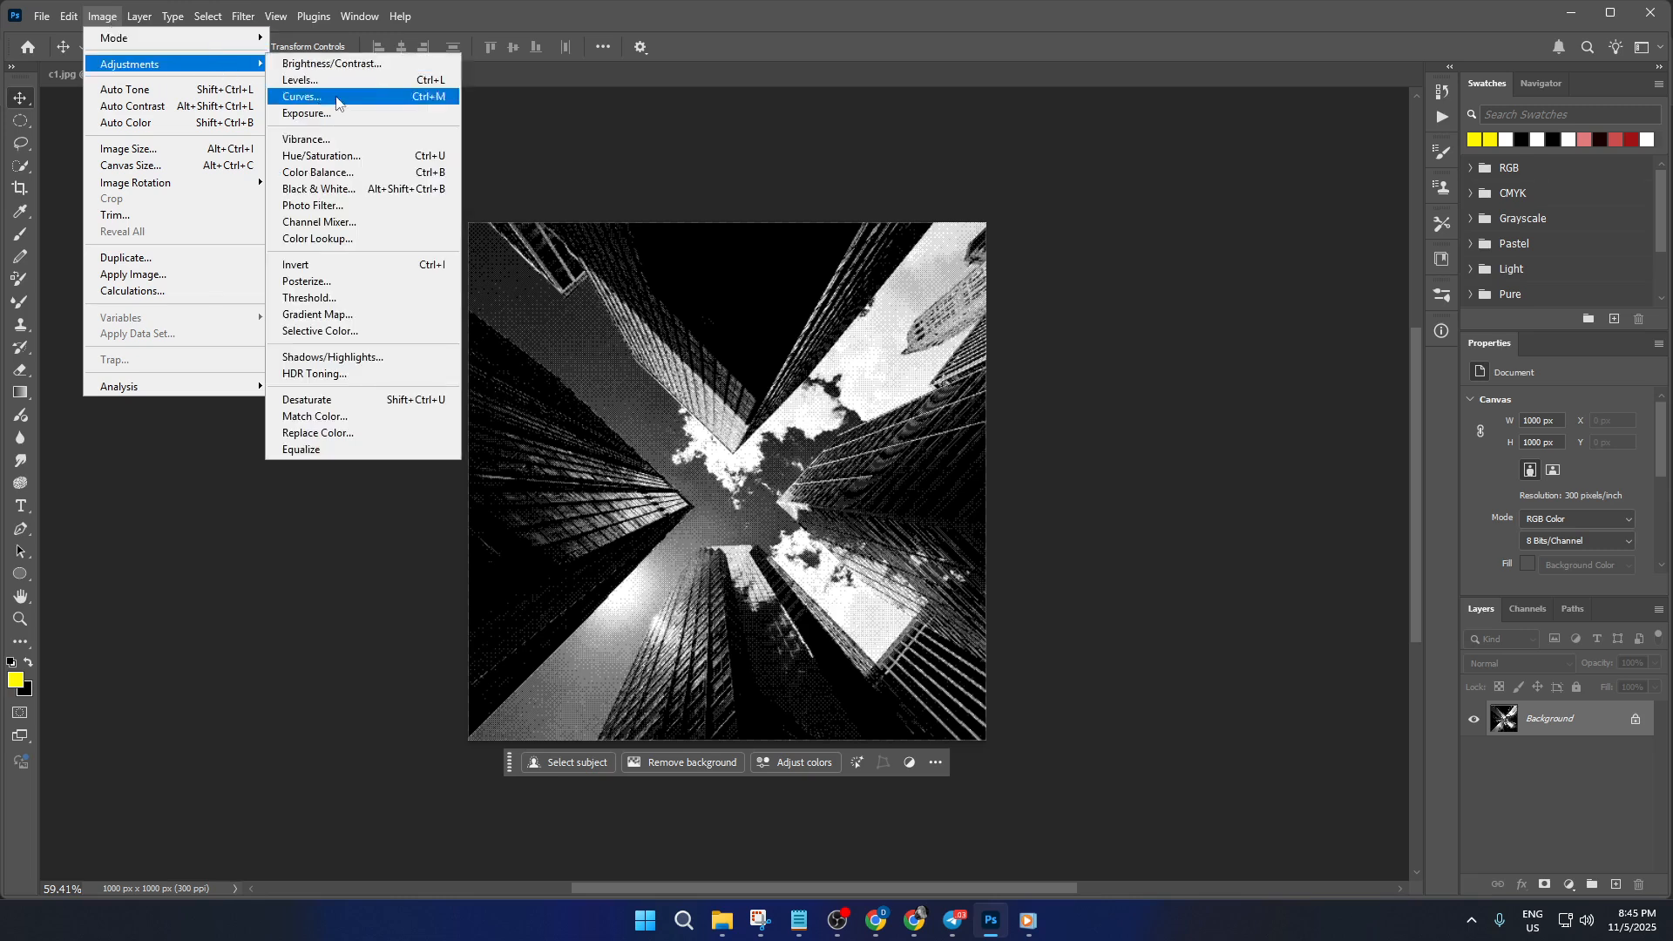
click(357, 315)
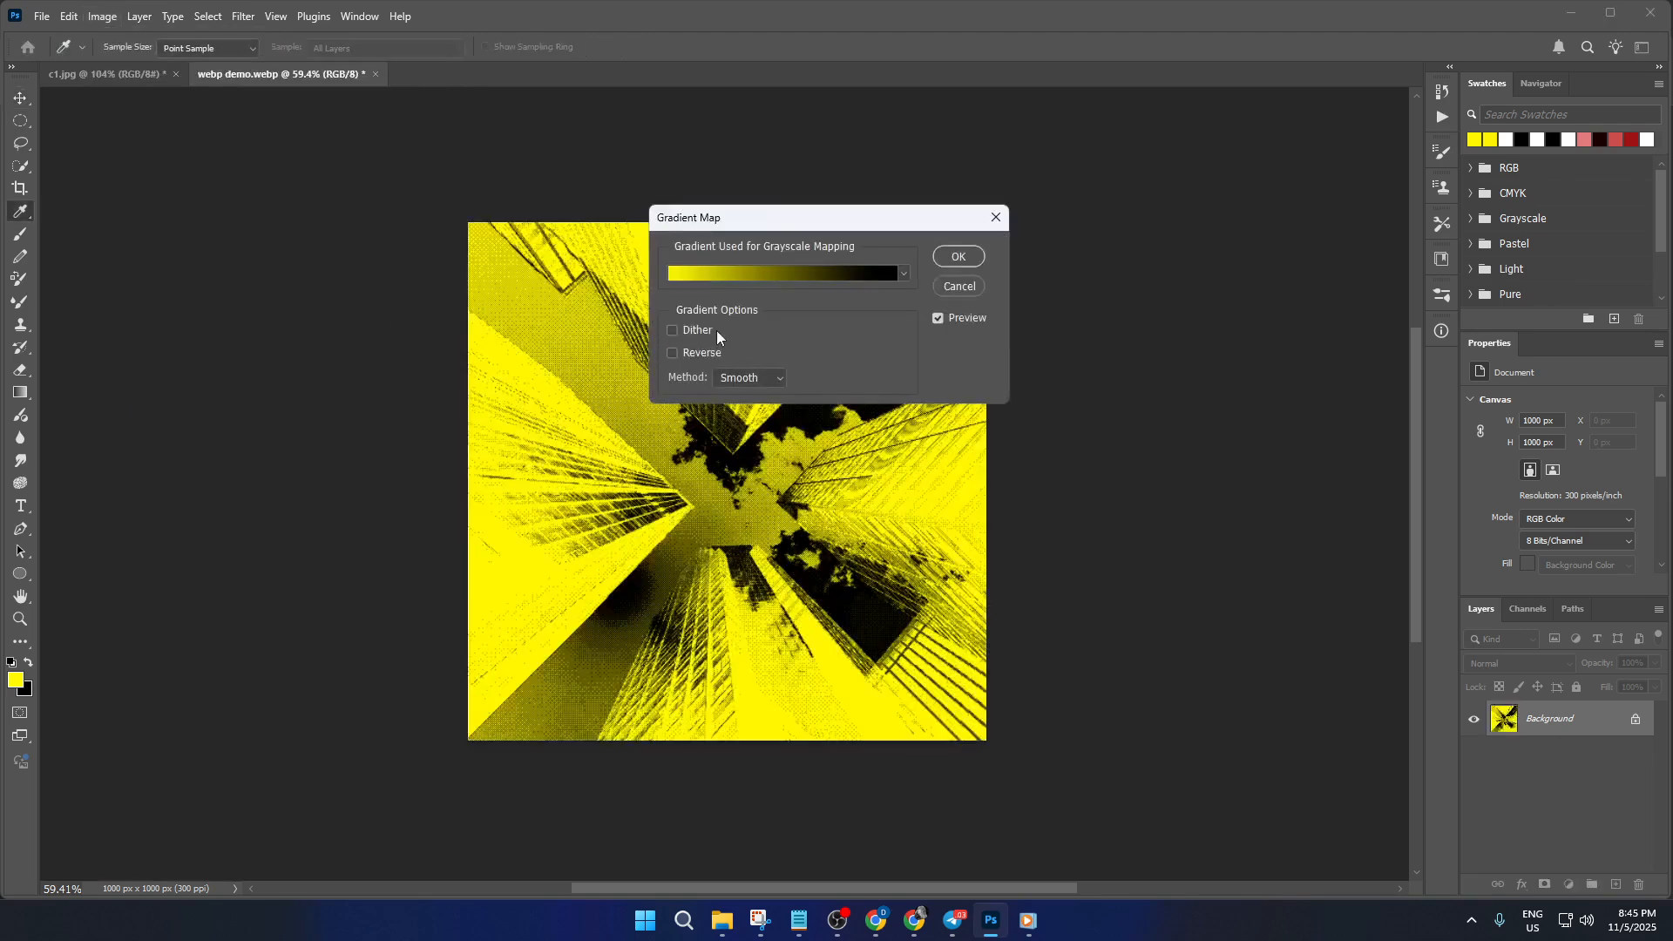
click(783, 276)
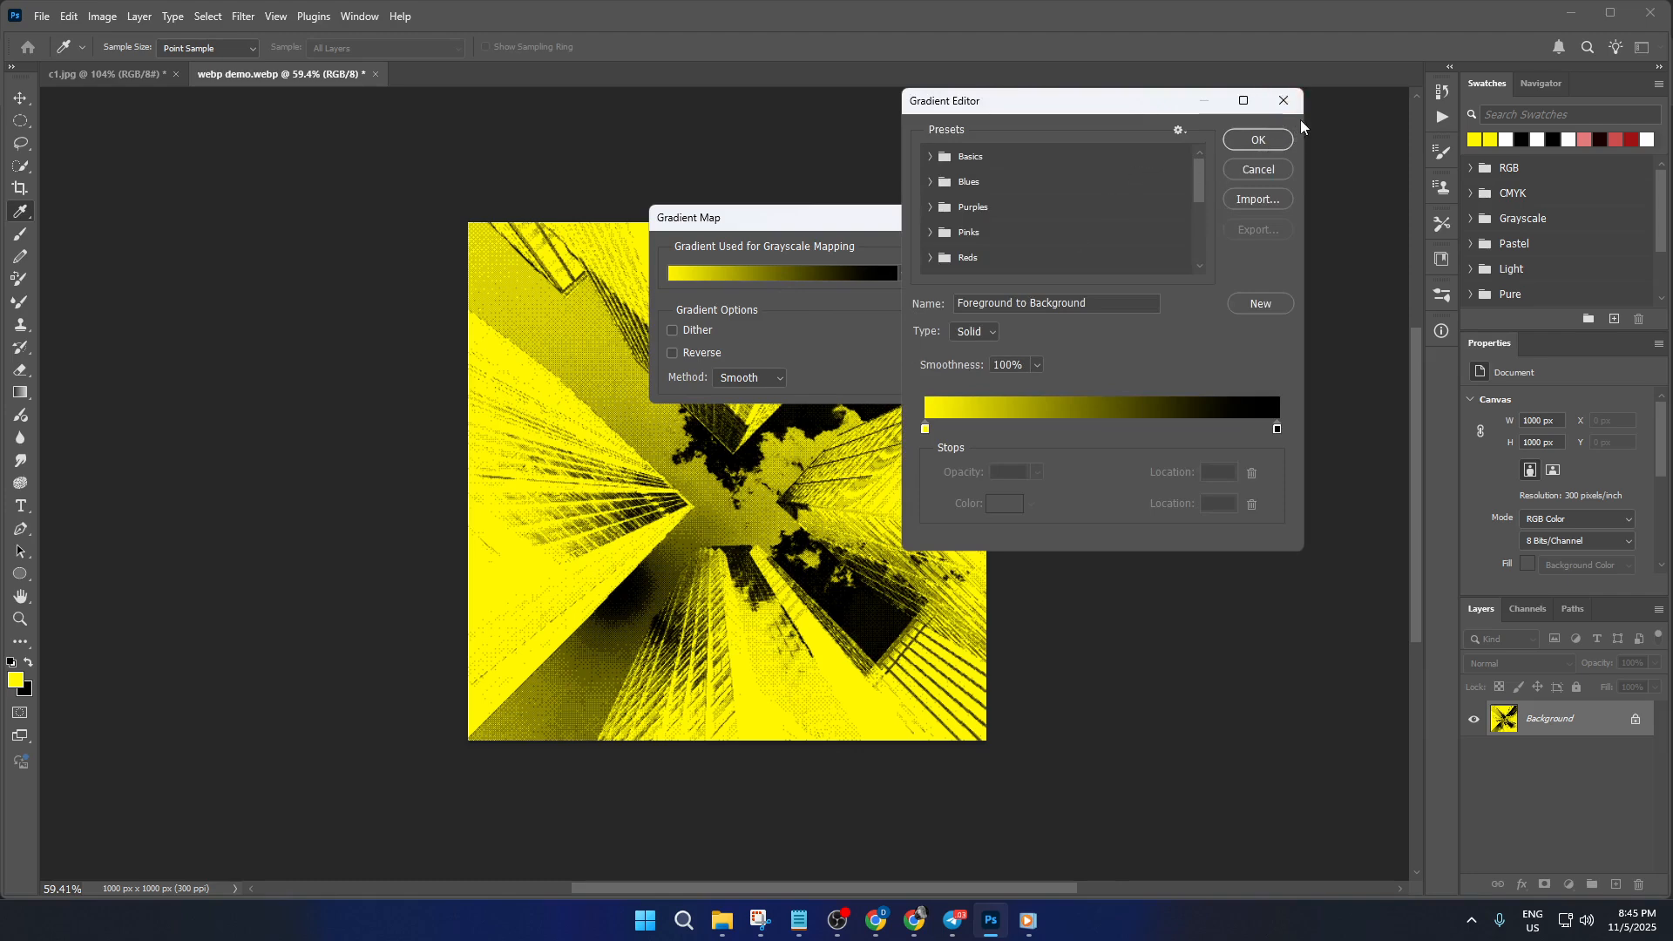
click(1265, 176)
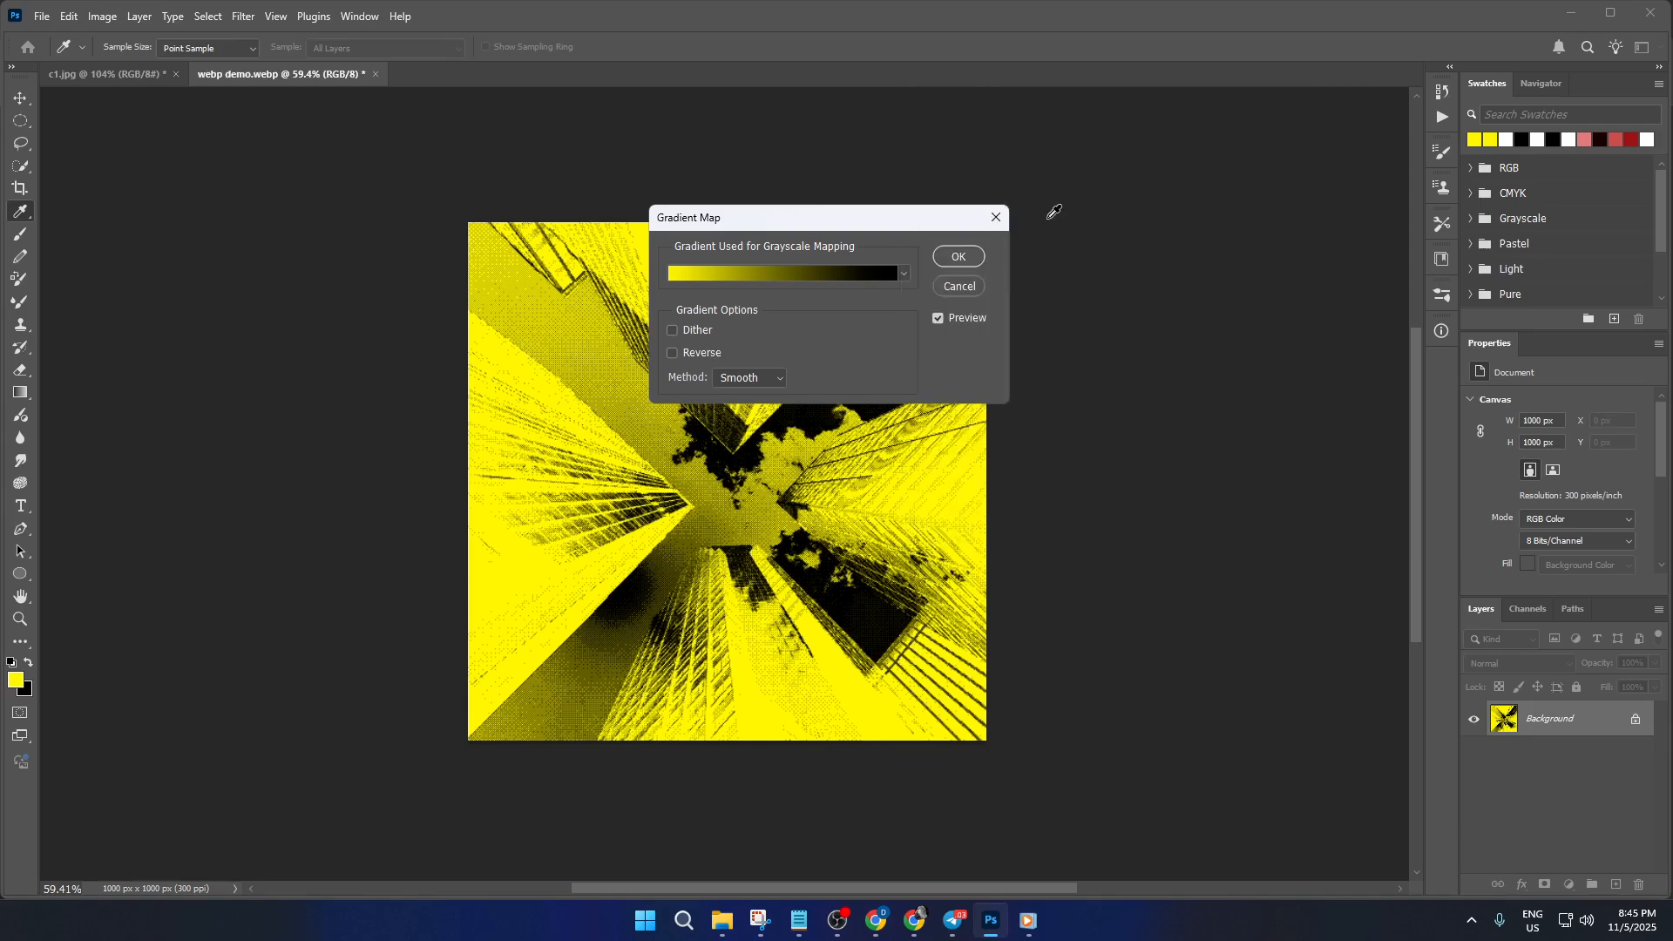
click(994, 220)
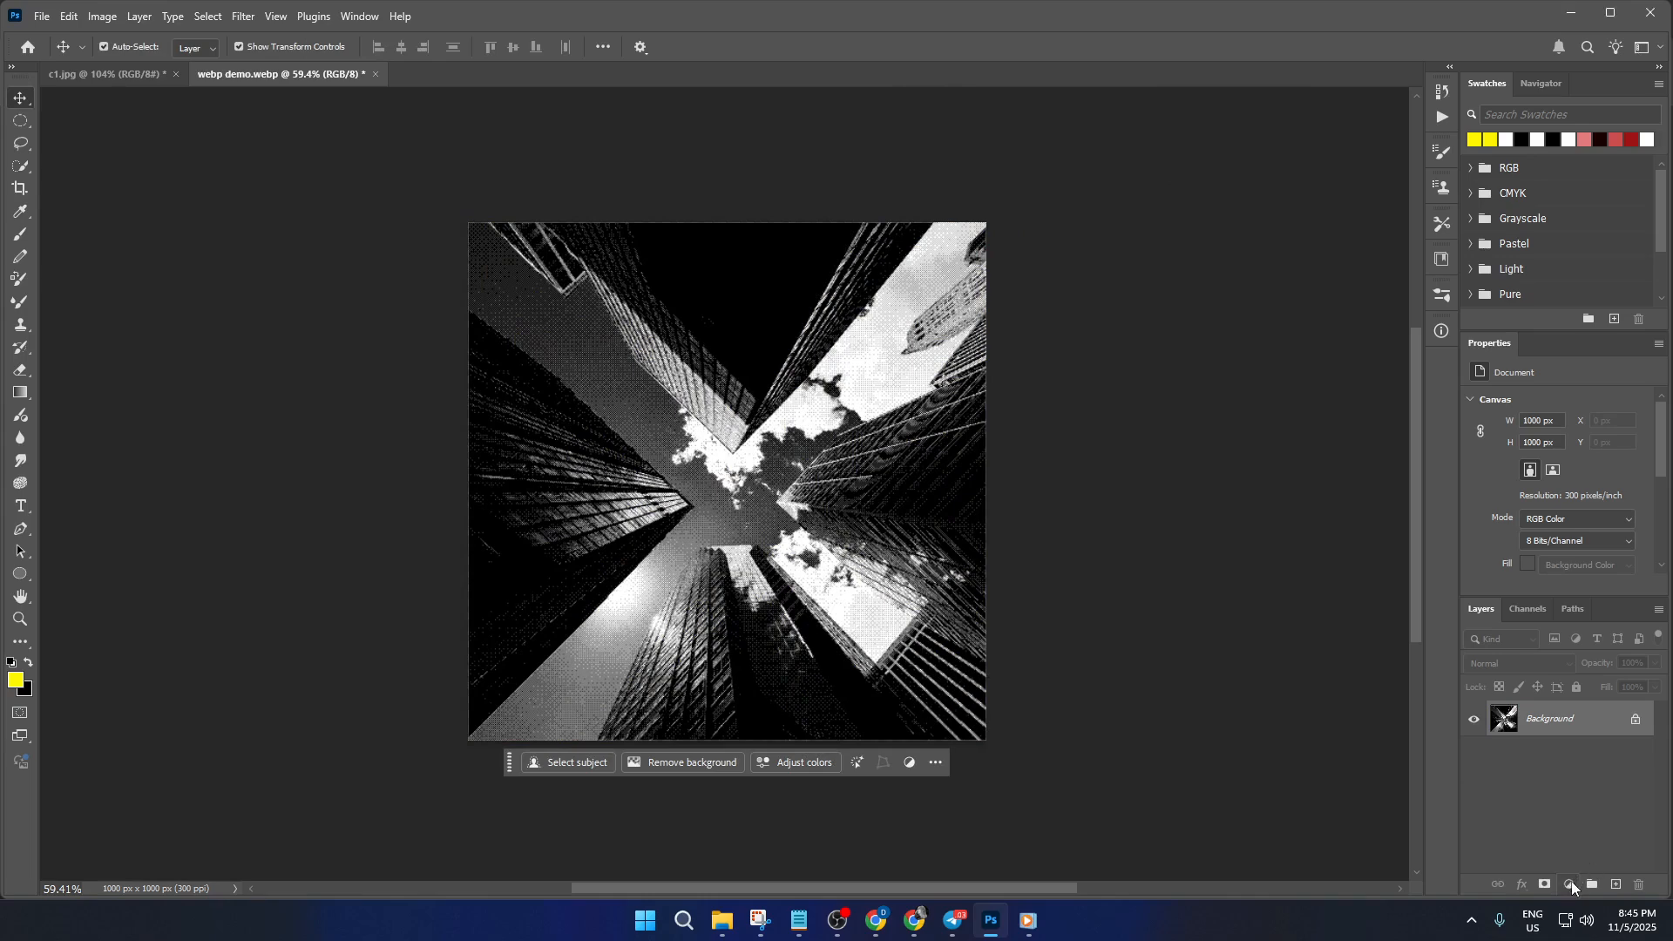
- Try recoloring the halftone image with a Hue/Saturation adjustment layer by lowering its hue, and undo the adjustment
click(1569, 883)
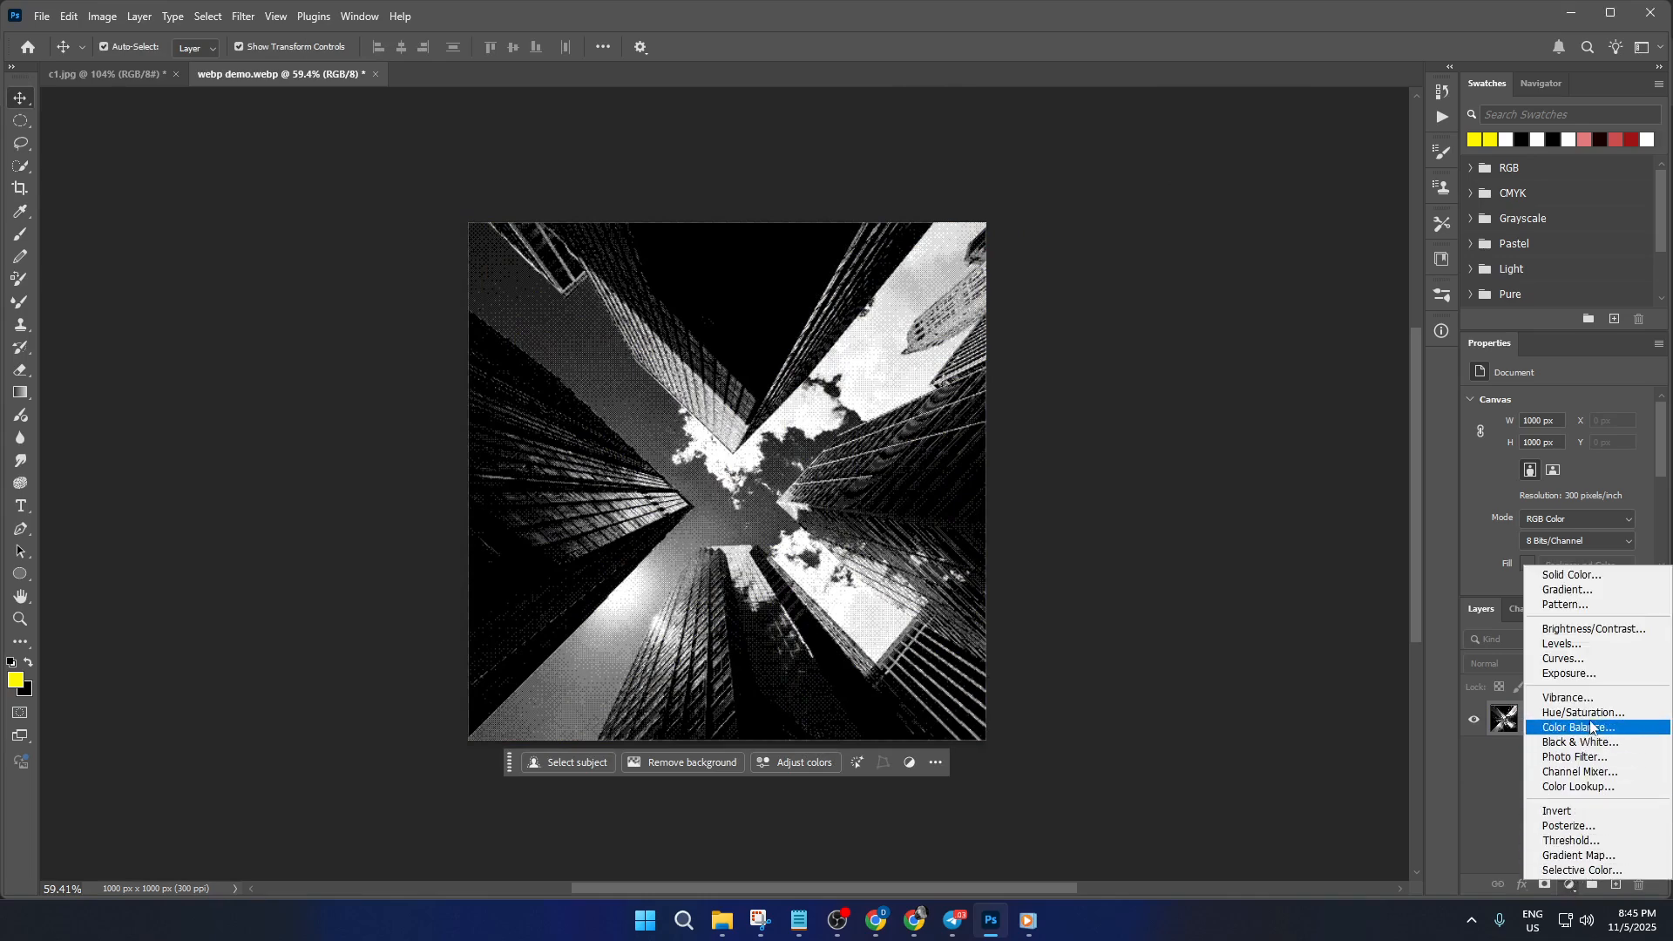
click(1583, 713)
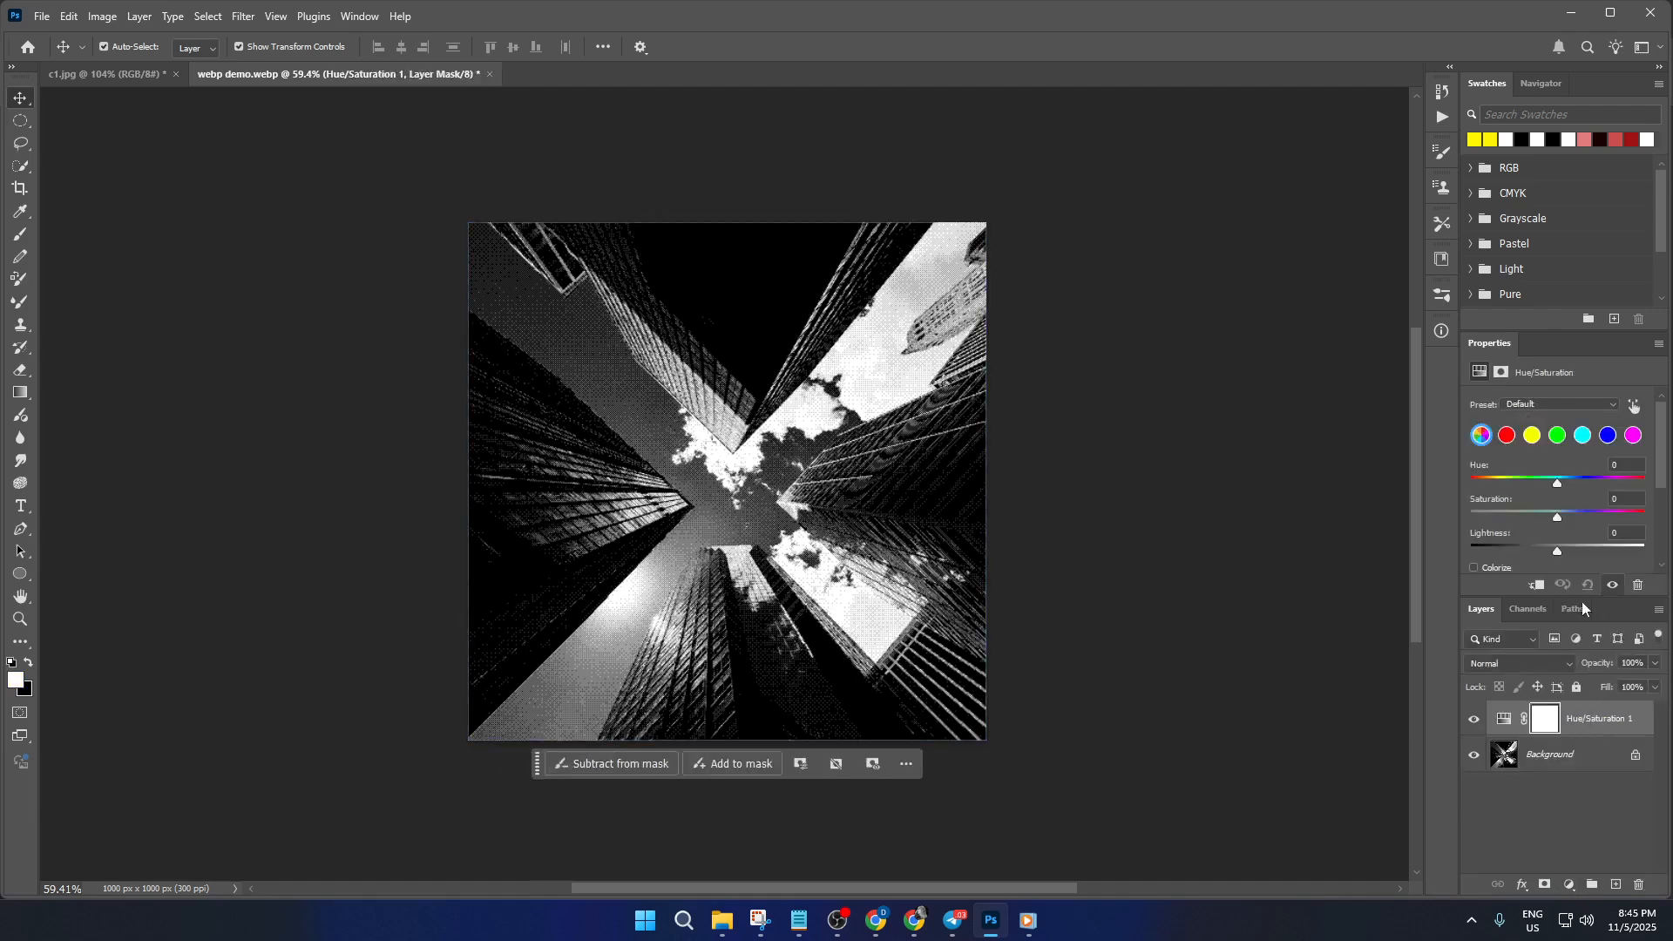
drag(1561, 479, 1499, 478)
key(ctrl)
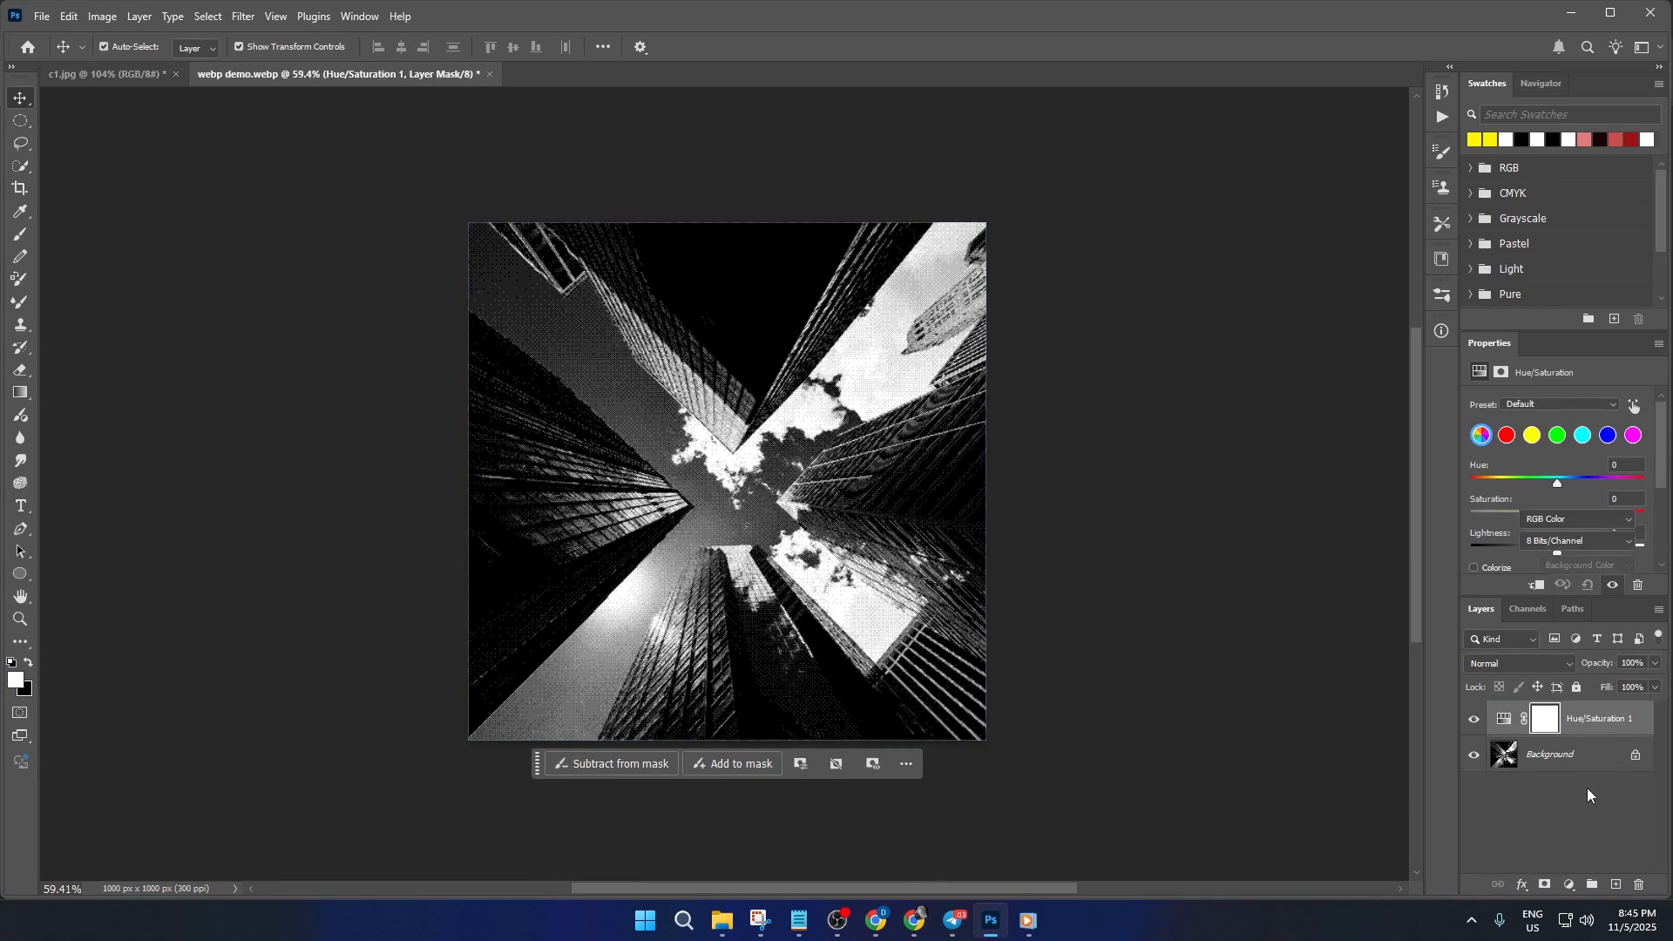
key(ctrl+z)
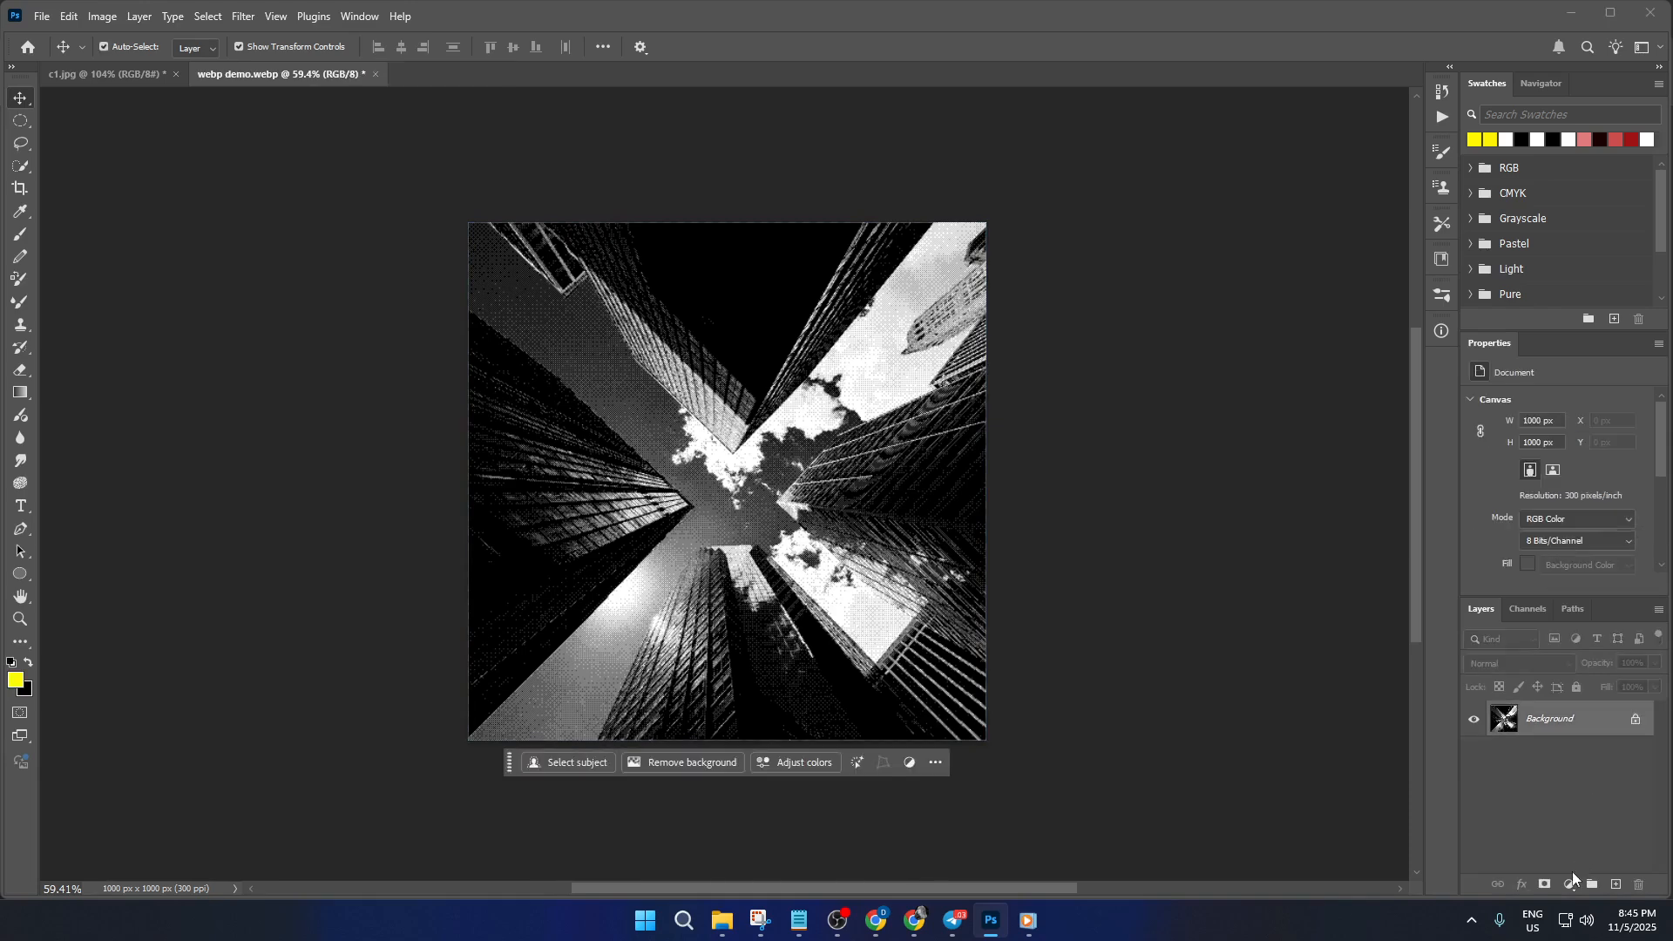
click(1570, 885)
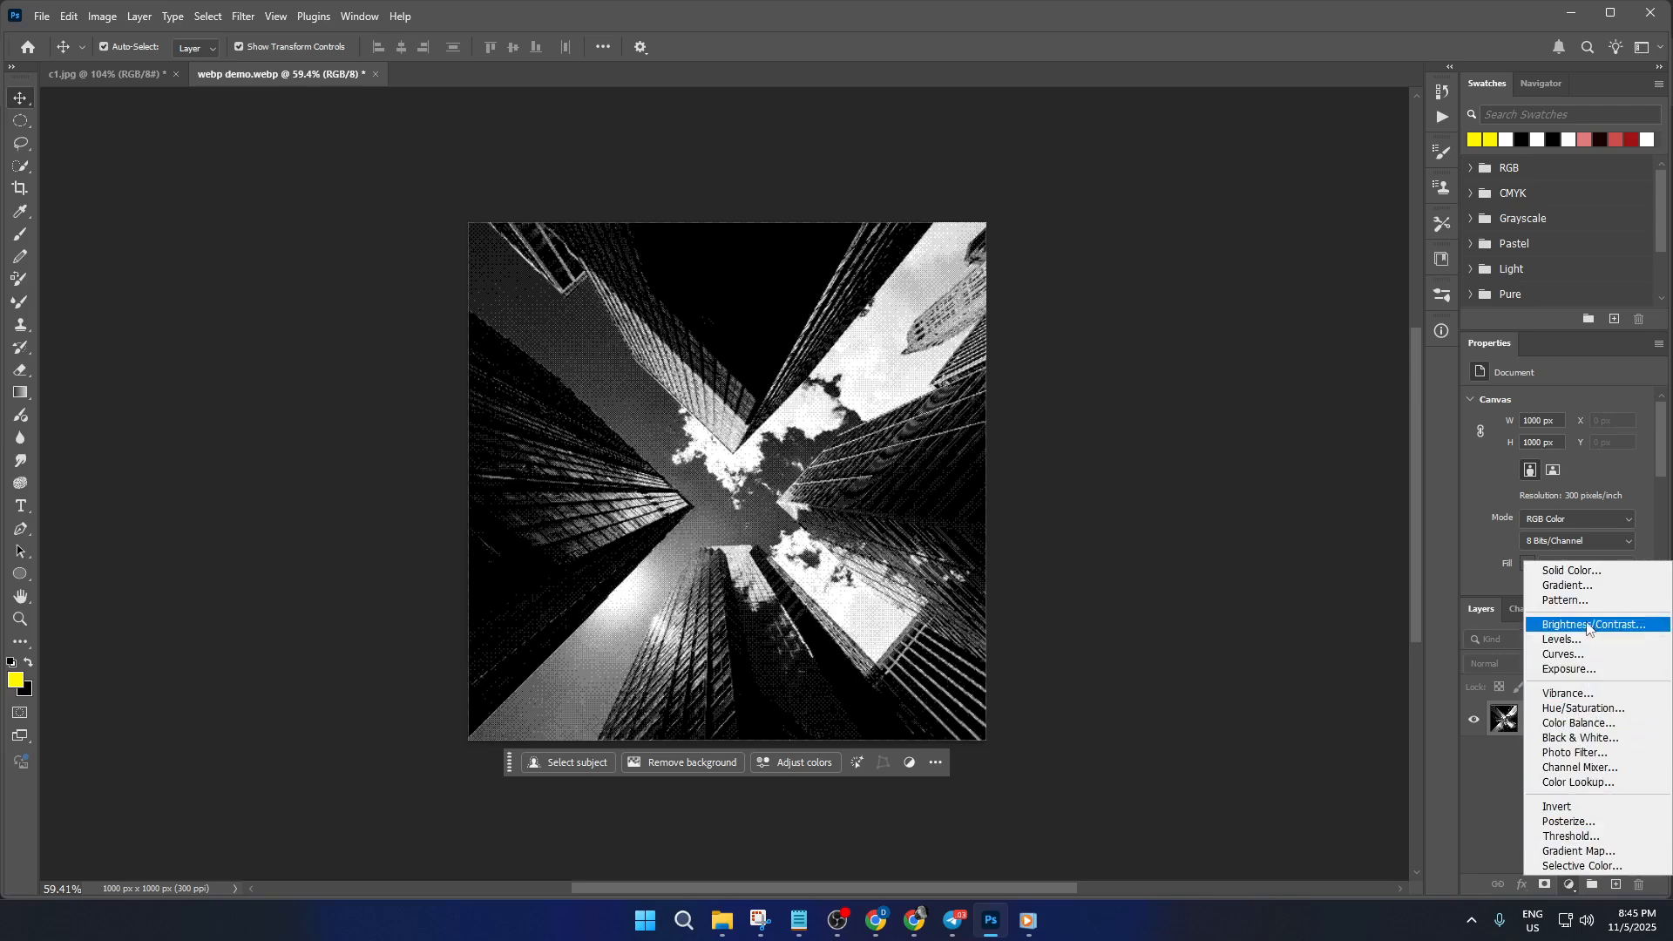
click(1498, 763)
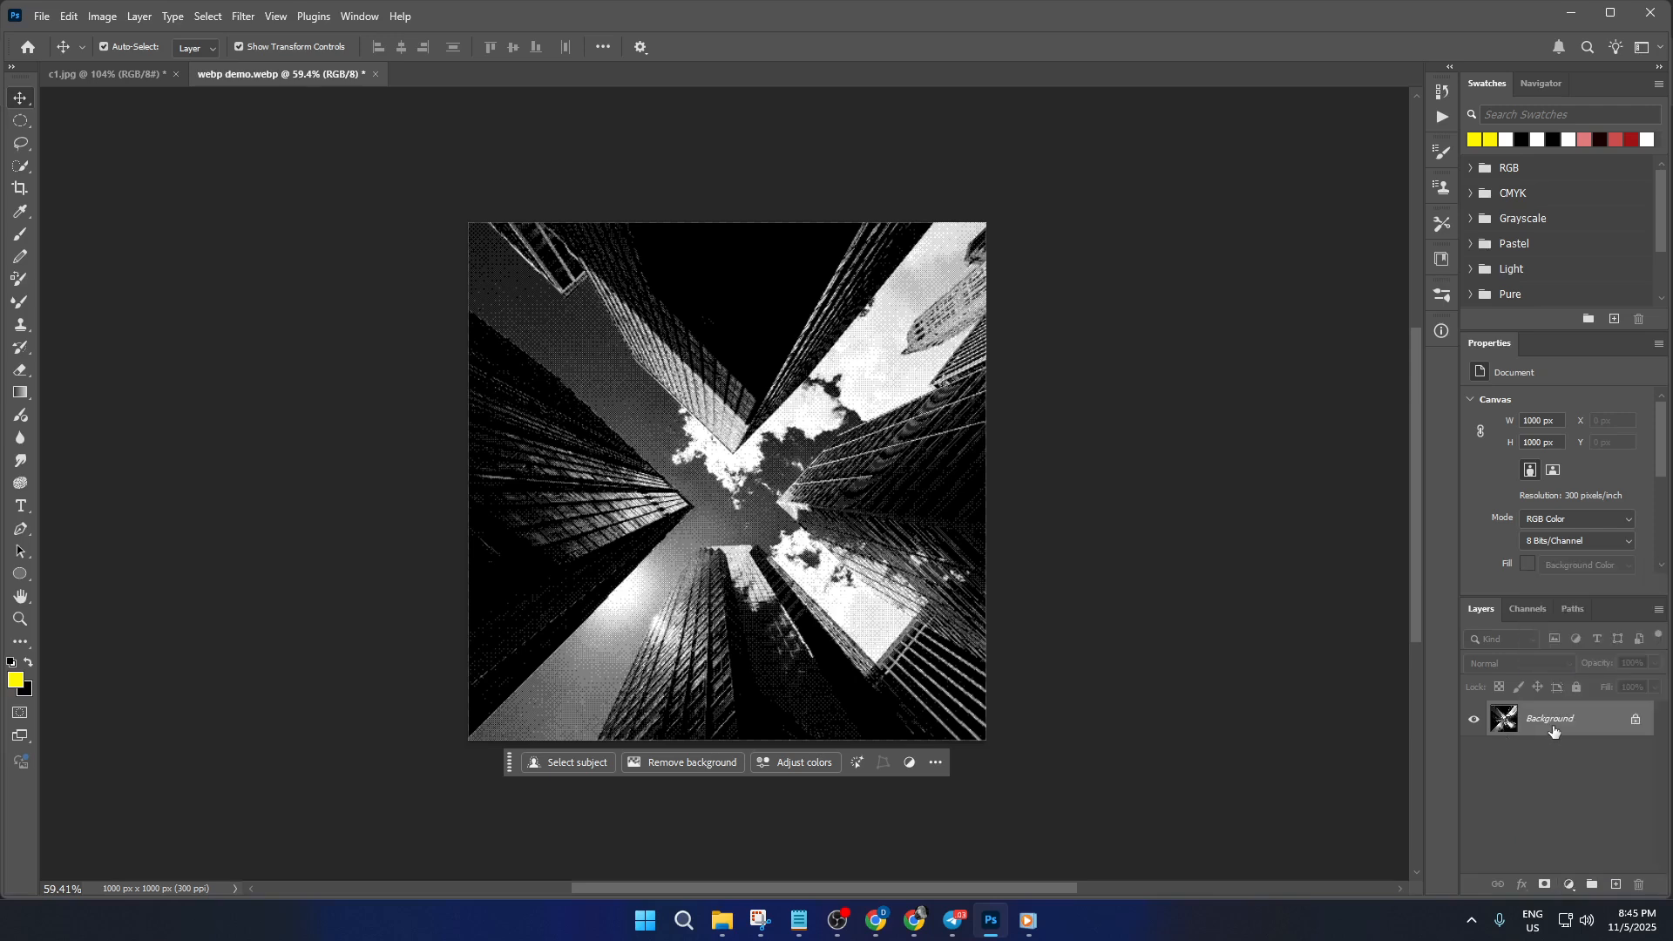